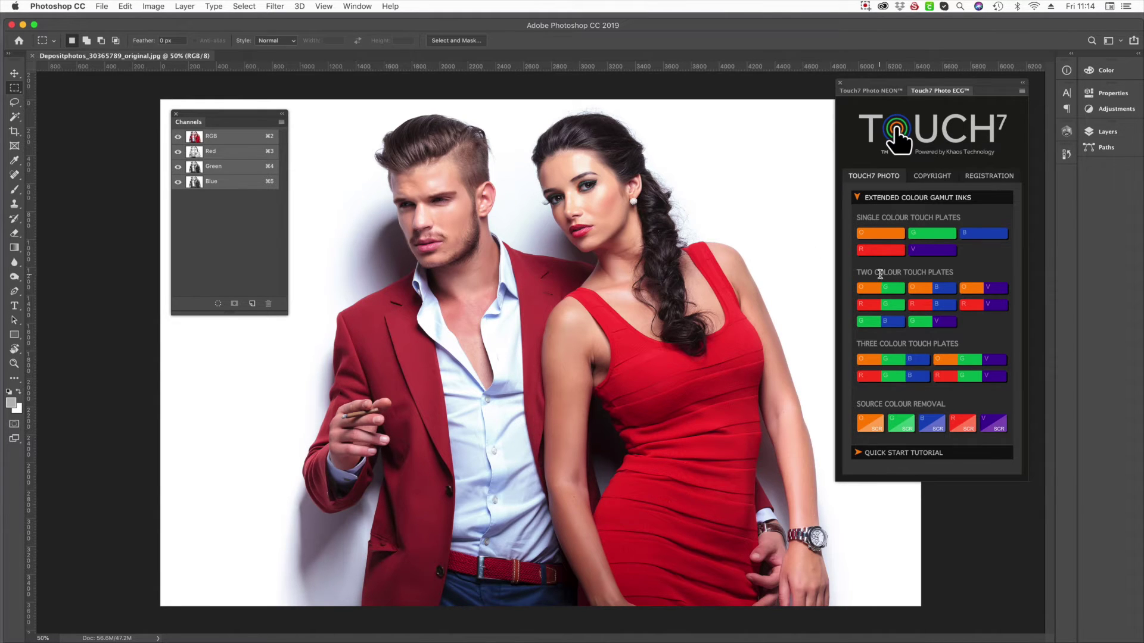
Generate the single-colour orange touch plate for the photo and inspect it alone with the RGB channels hidden.
click(881, 232)
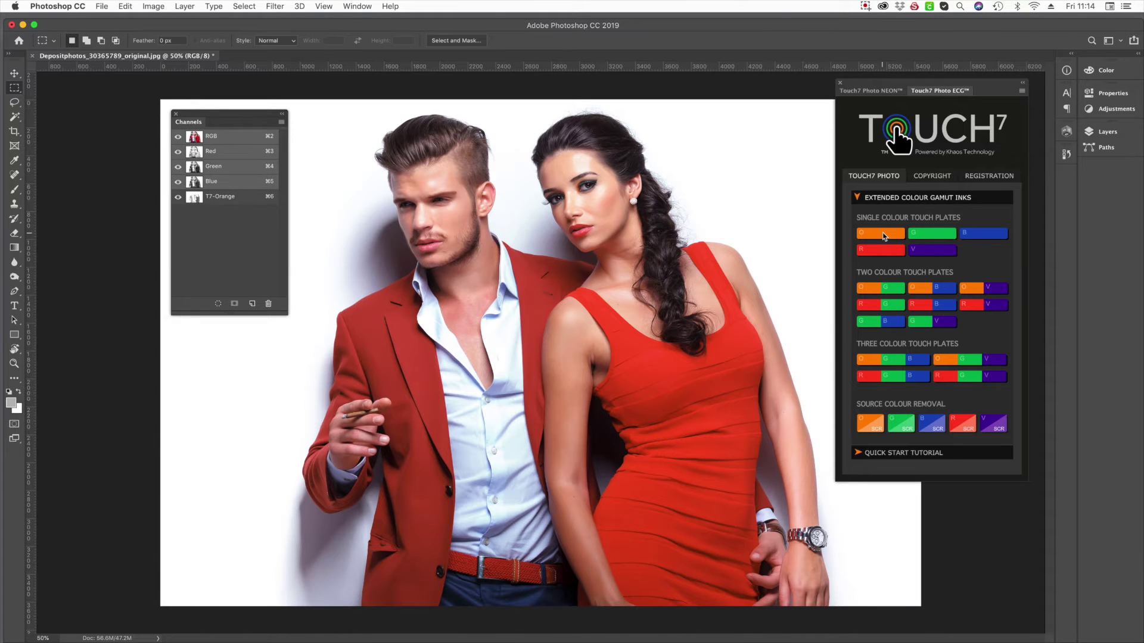
click(178, 137)
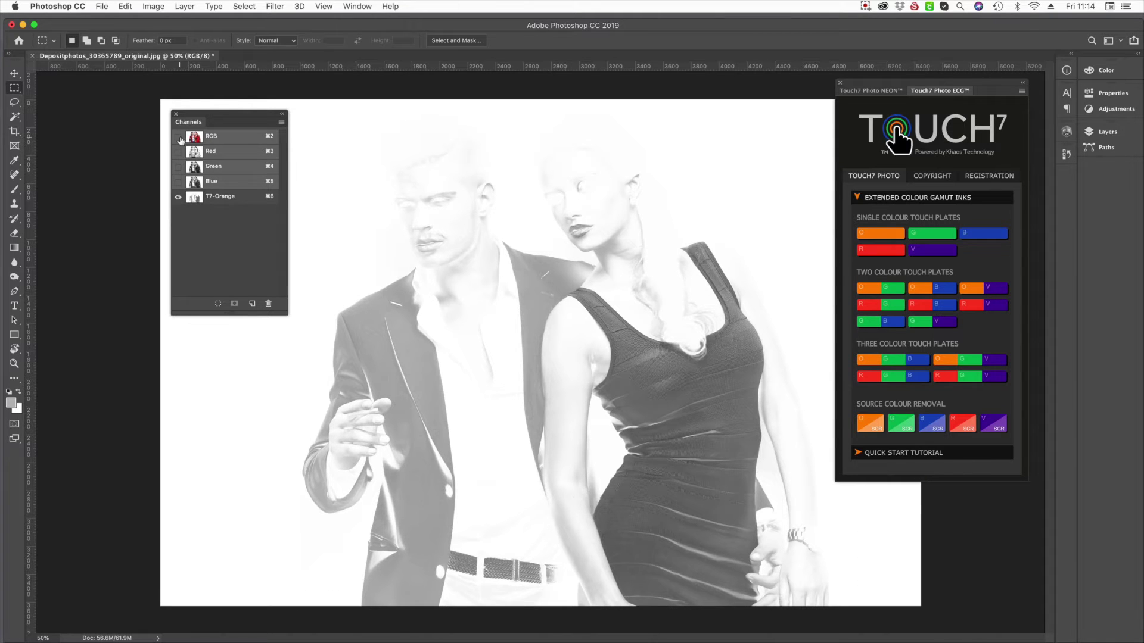
click(178, 137)
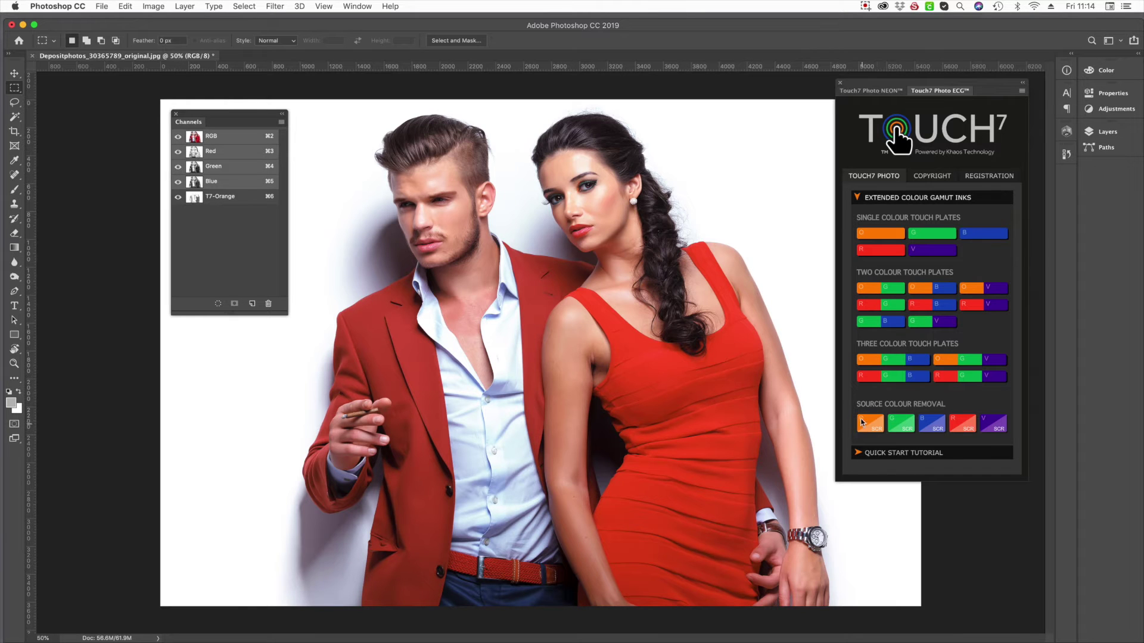
Apply the orange source colour removal to the photo and compare the image with the T7-Orange channel hidden and shown.
click(869, 426)
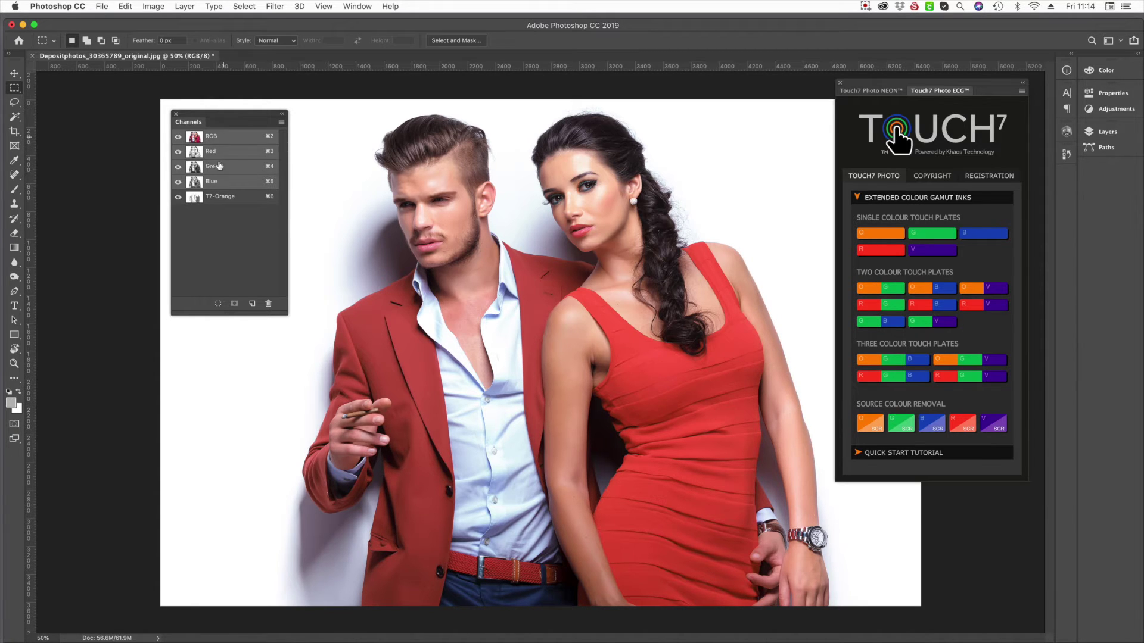
click(178, 197)
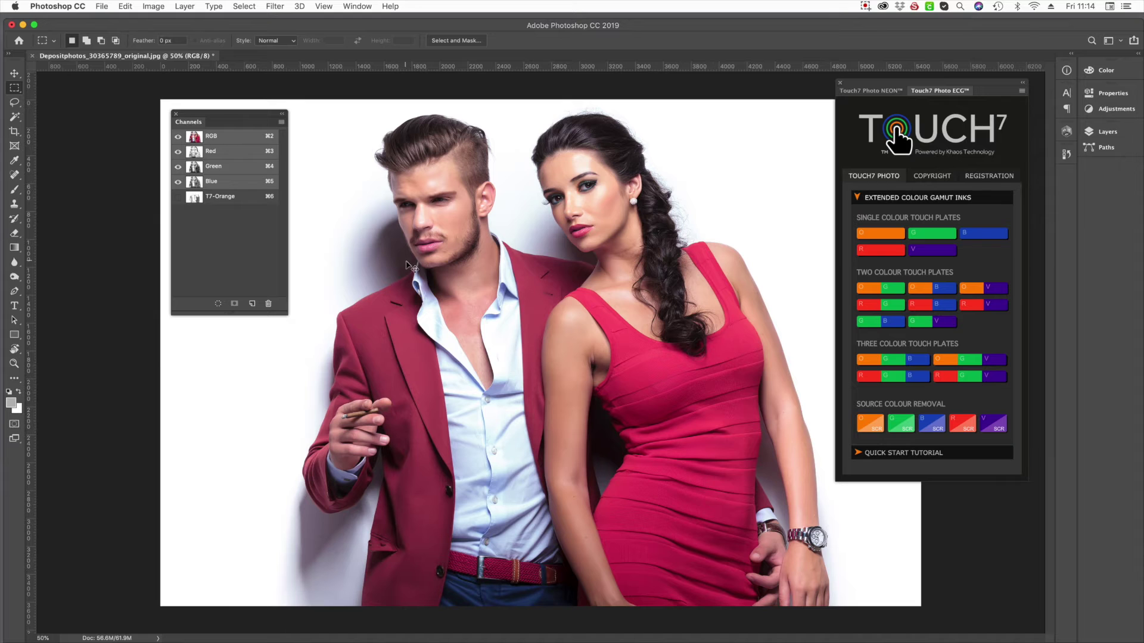
click(179, 202)
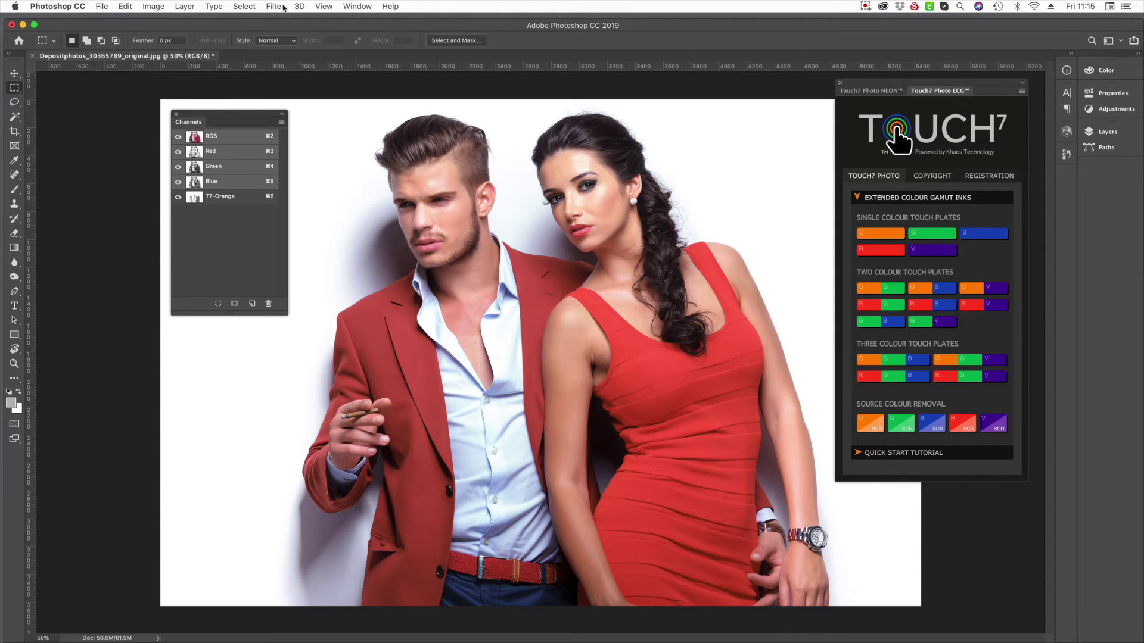
Convert the photo to Lab Color and compare it with the T7-Orange channel hidden and shown.
click(154, 6)
mouse_move(153, 20)
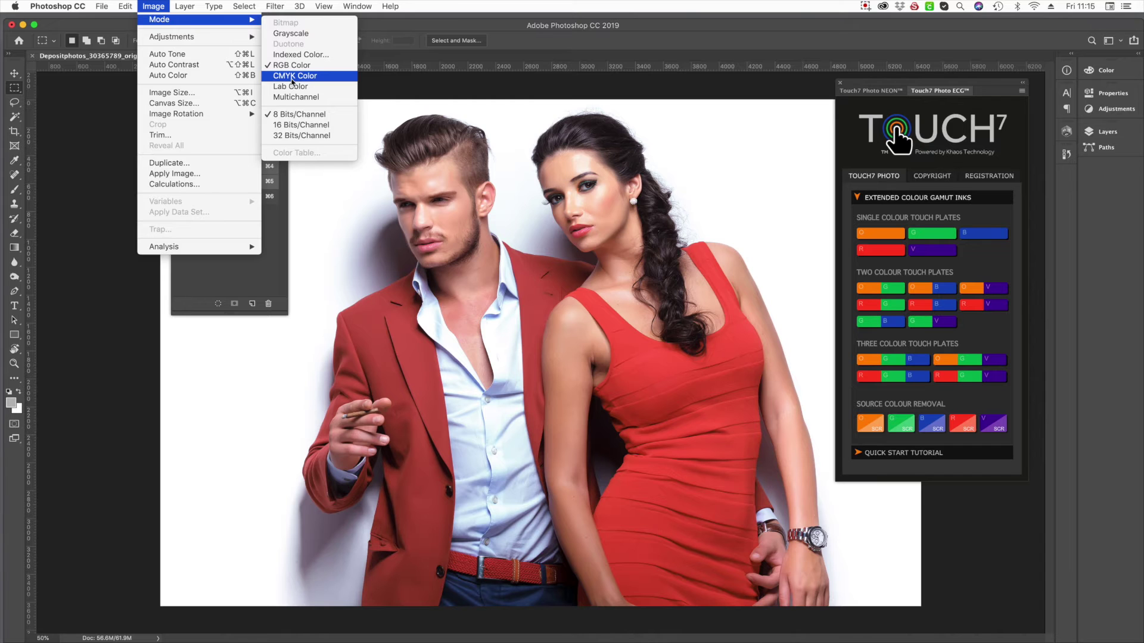
click(291, 86)
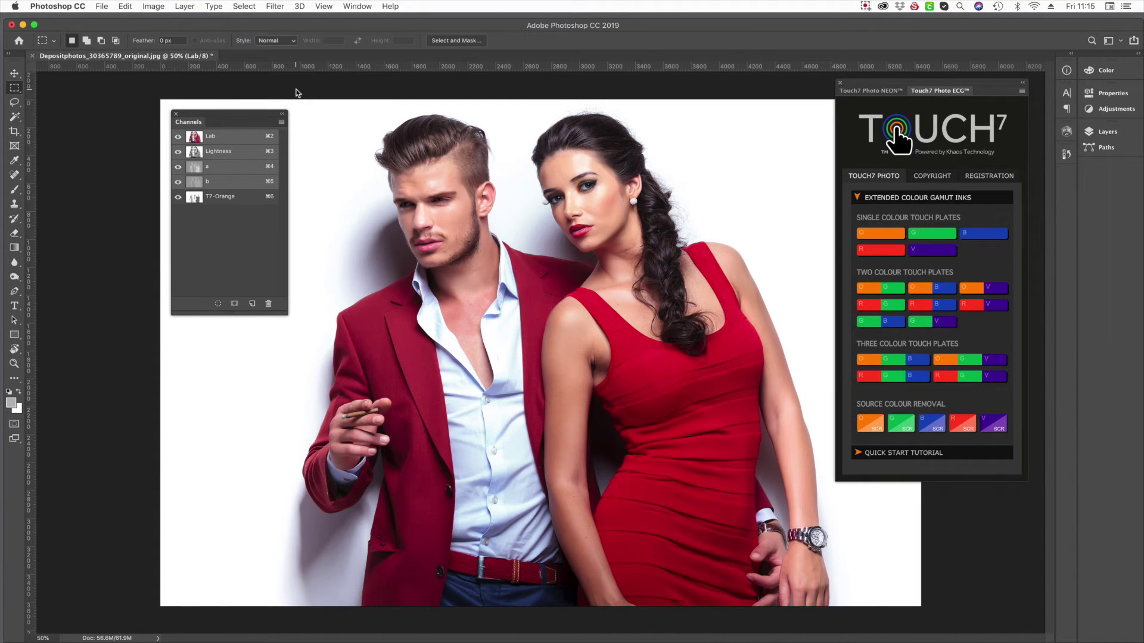
click(178, 197)
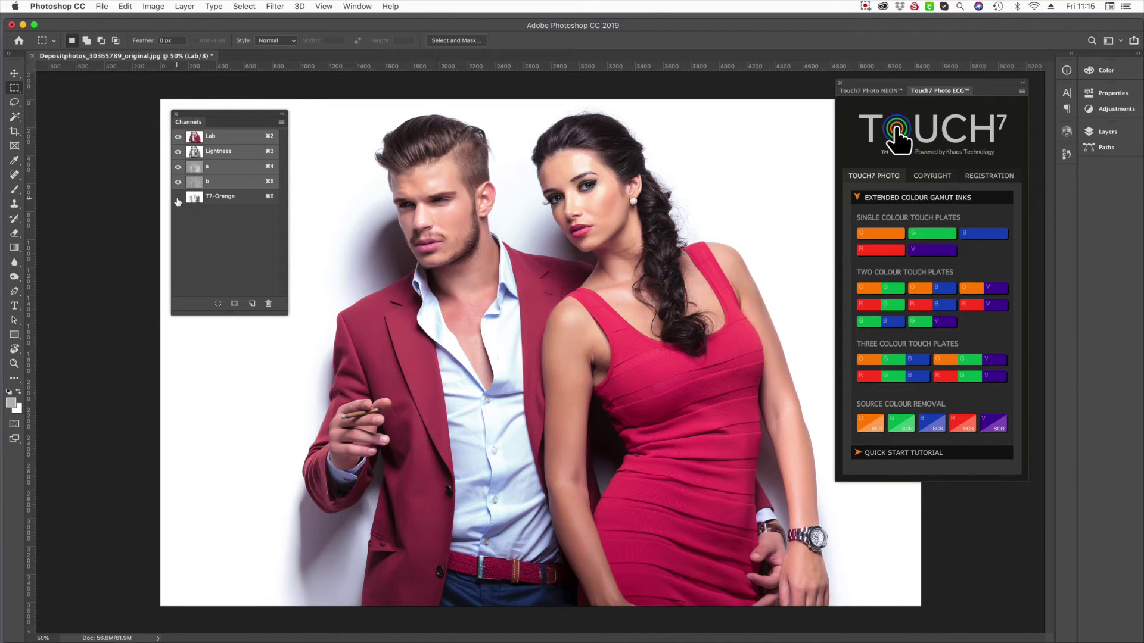
click(178, 197)
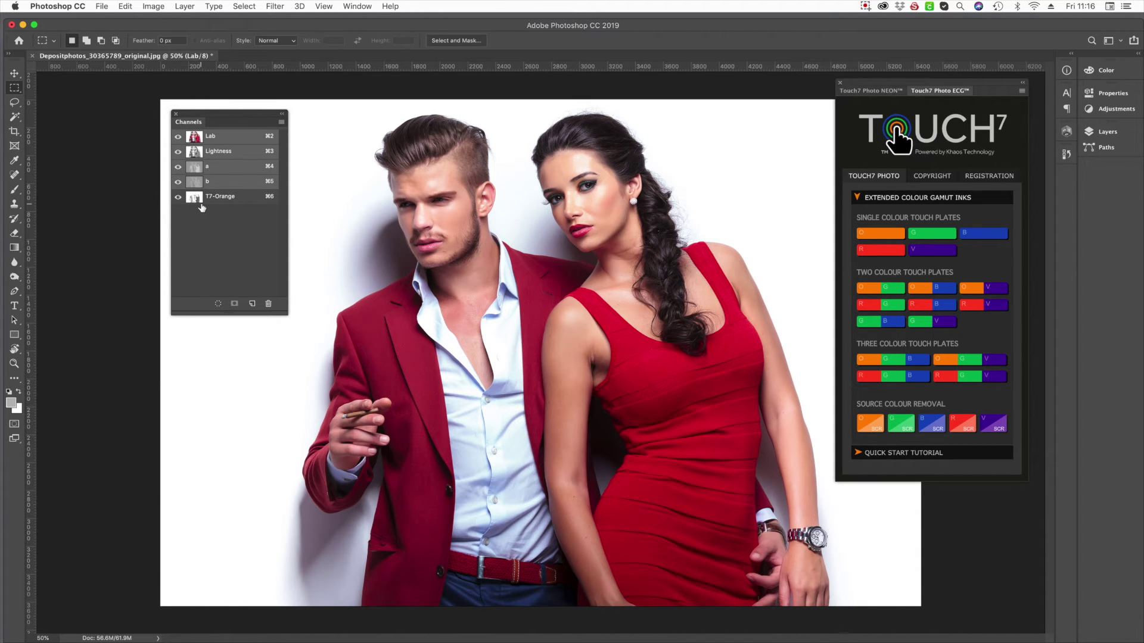
click(147, 6)
mouse_move(150, 23)
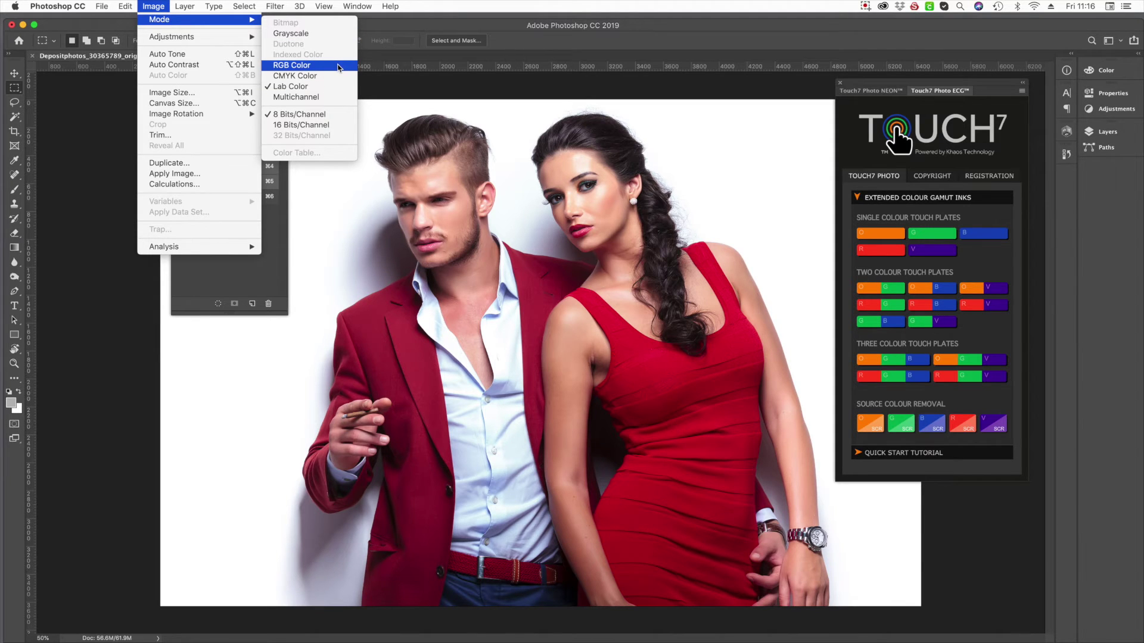
click(374, 25)
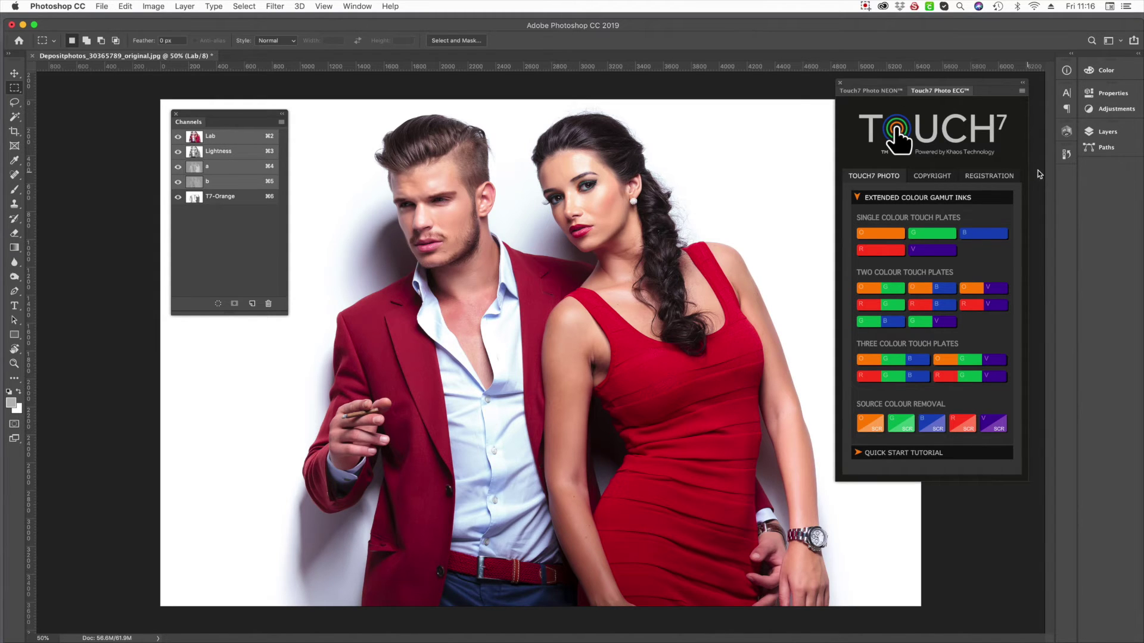
Undo the Lab Color conversion by returning to the Flatten Image history state.
click(1066, 154)
click(986, 209)
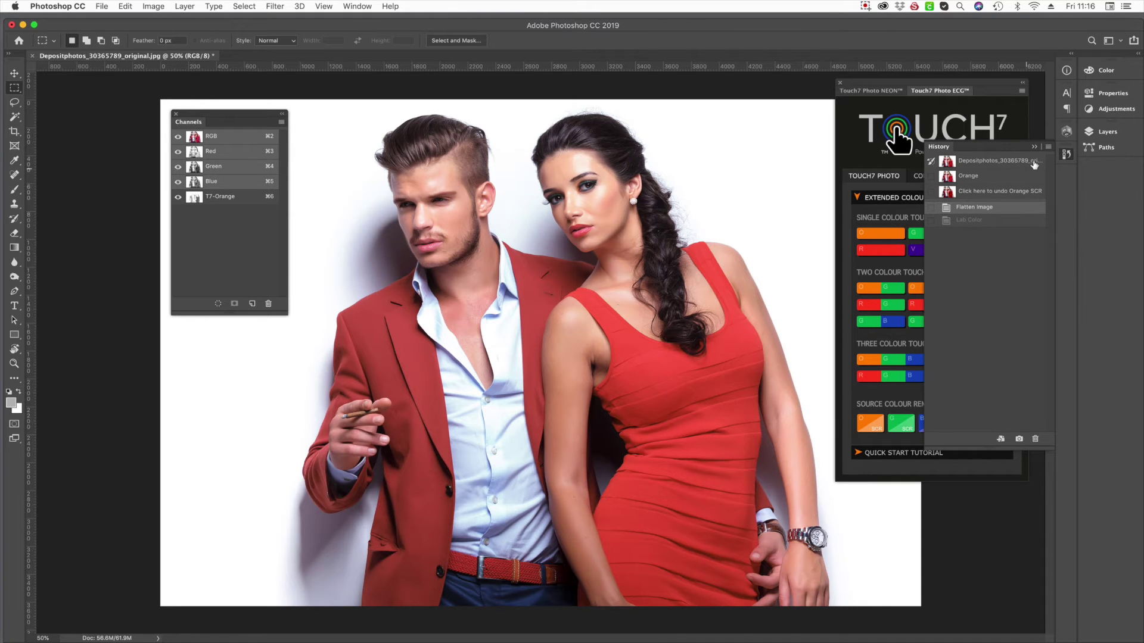
click(1036, 147)
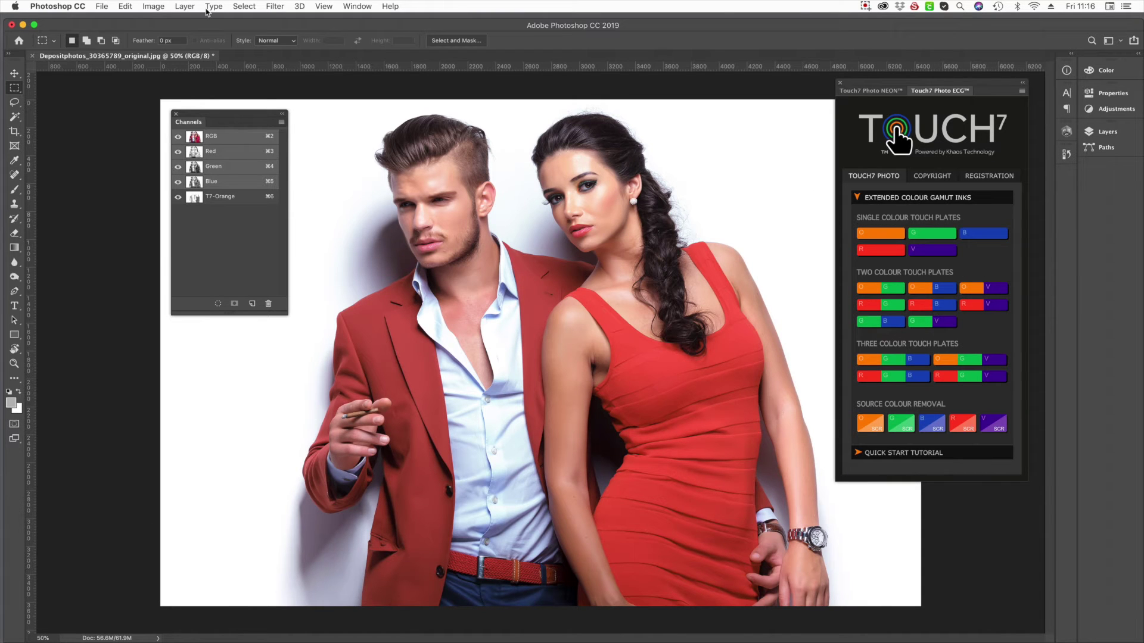
Duplicate the image as Depositphotos_30365789_original copy.
click(153, 6)
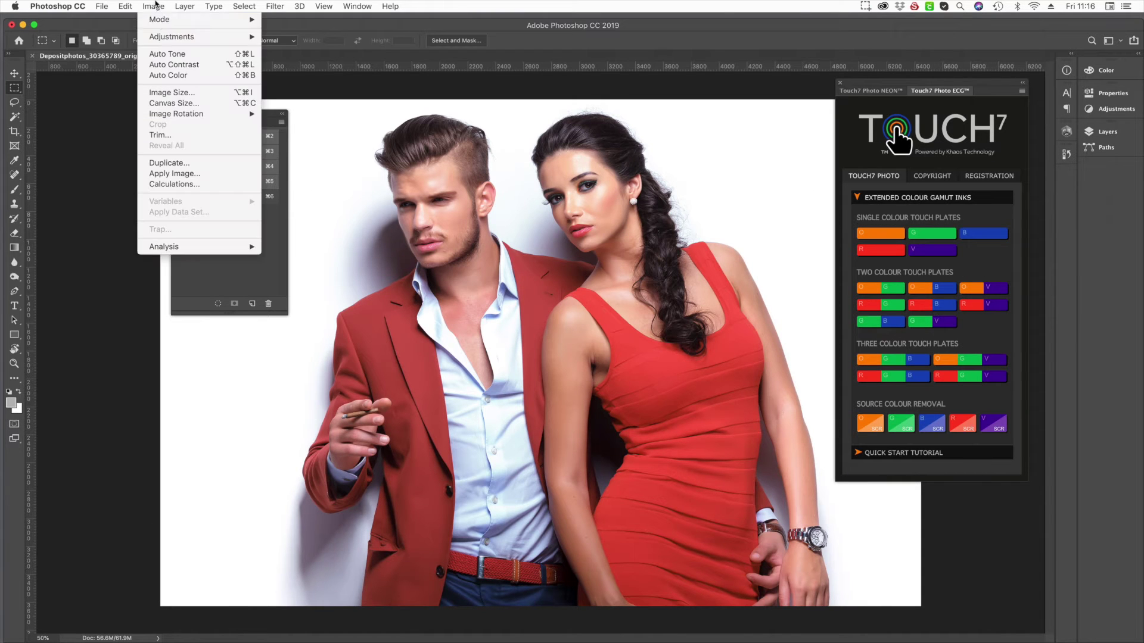
click(173, 162)
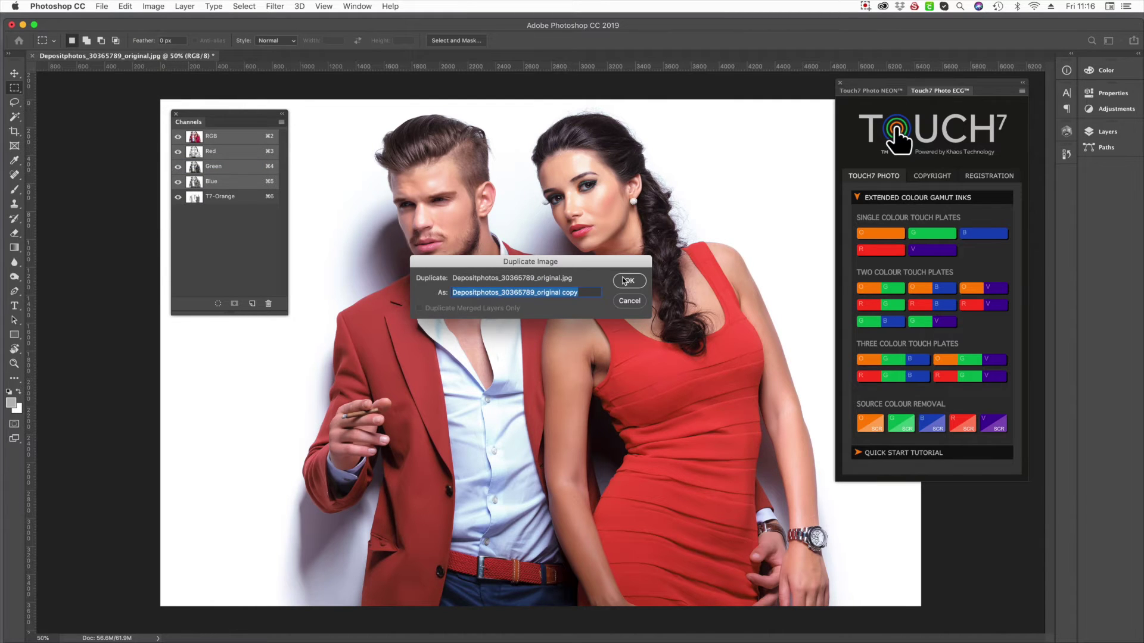
click(625, 281)
Arrange the original and its copy side by side with matching views, and move the floating Channels panel between them.
drag(286, 58, 1057, 125)
drag(1084, 200, 1067, 177)
drag(941, 306, 780, 301)
drag(413, 357, 280, 333)
drag(236, 118, 533, 72)
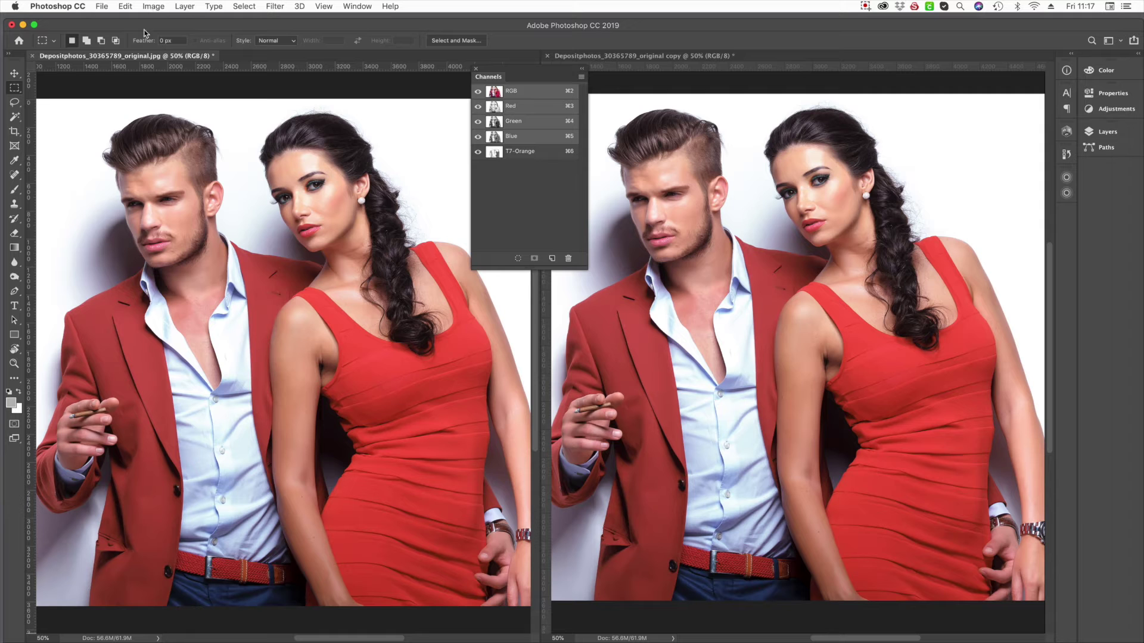
Convert the original document to CMYK Color, leaving the copy in RGB.
click(153, 6)
mouse_move(151, 22)
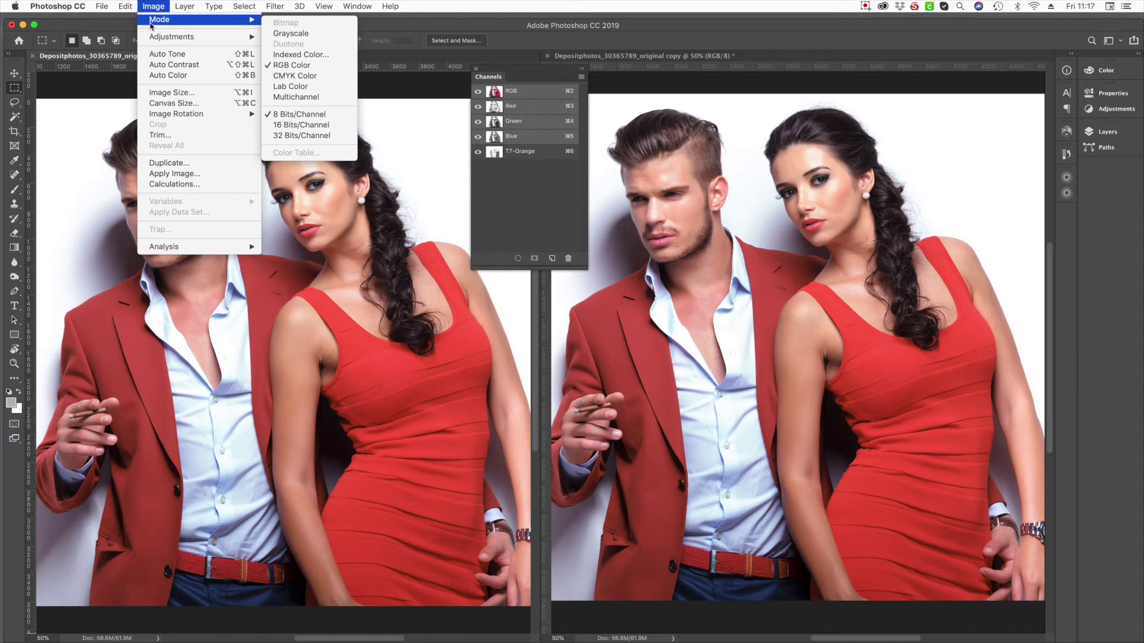
click(295, 76)
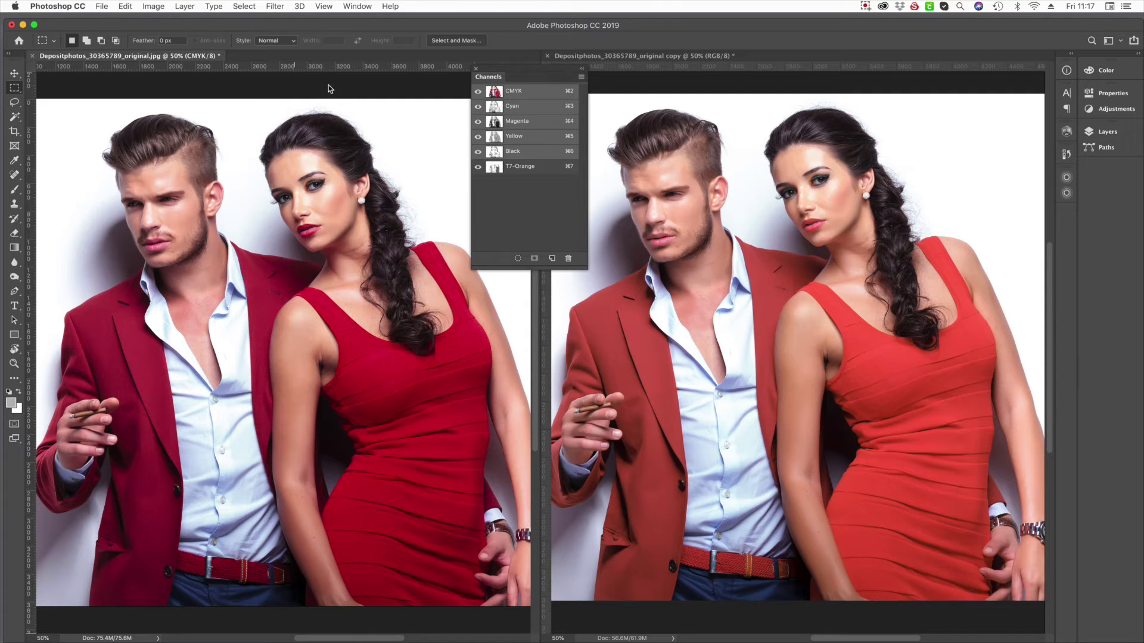
Merge the T7-Orange spot channel into the RGB channels of the copy and move the Channels panel higher for comparison.
click(630, 54)
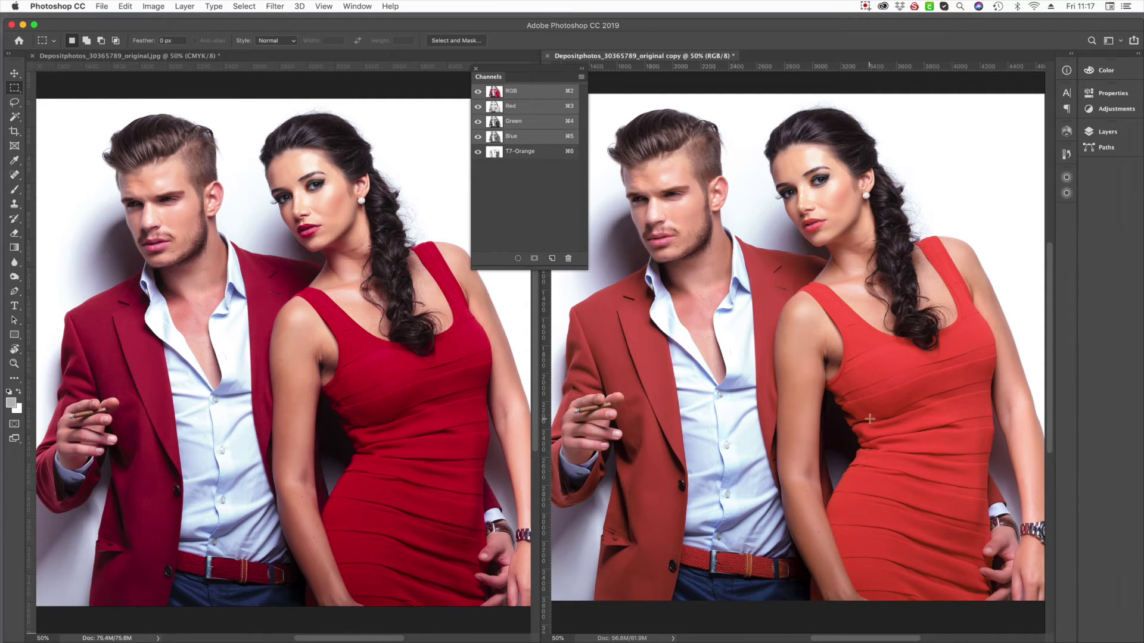
click(510, 156)
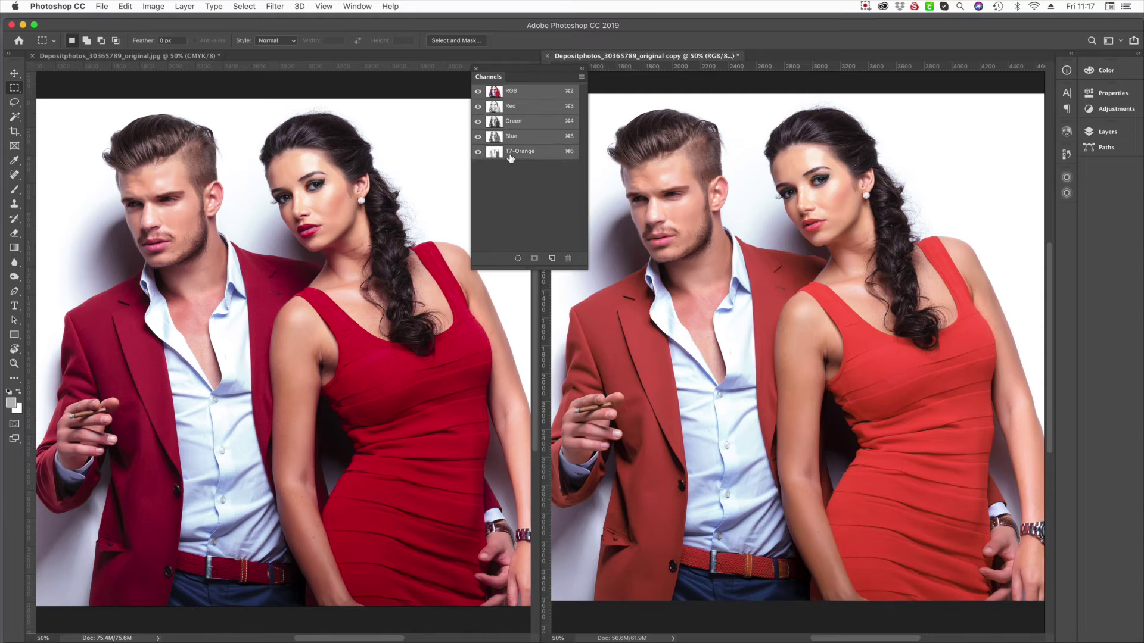
click(581, 77)
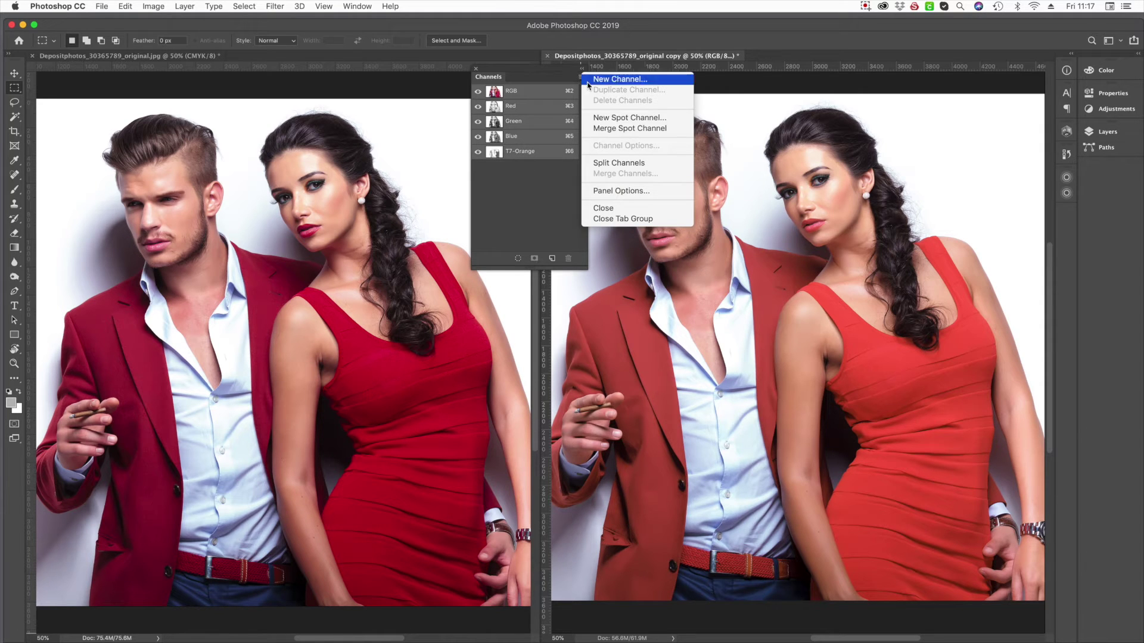
click(636, 130)
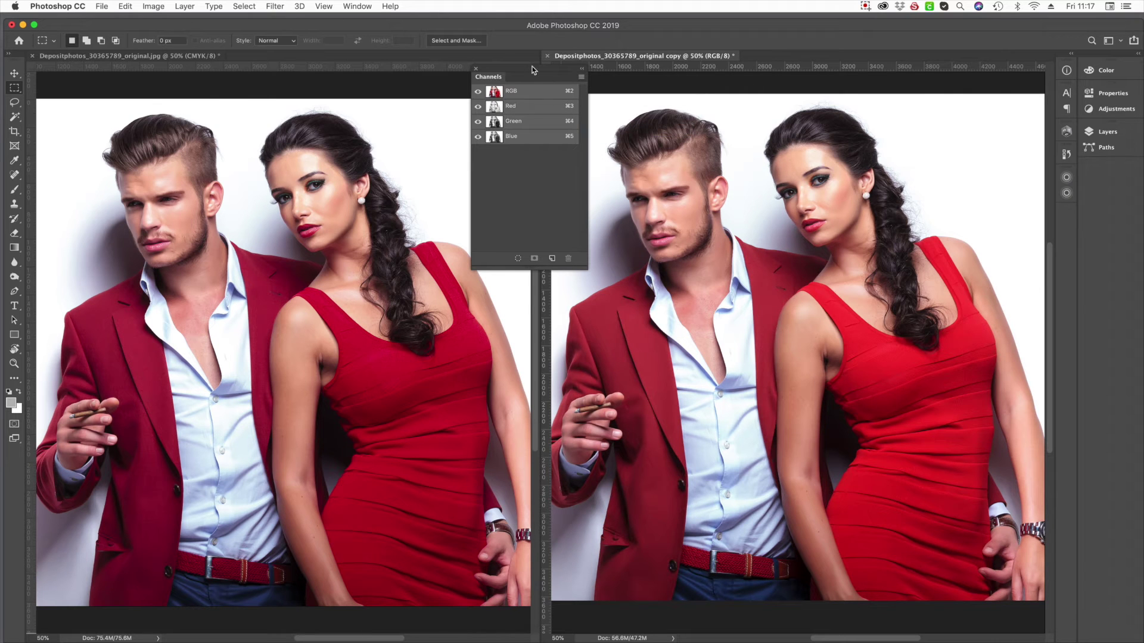
drag(531, 70, 523, 27)
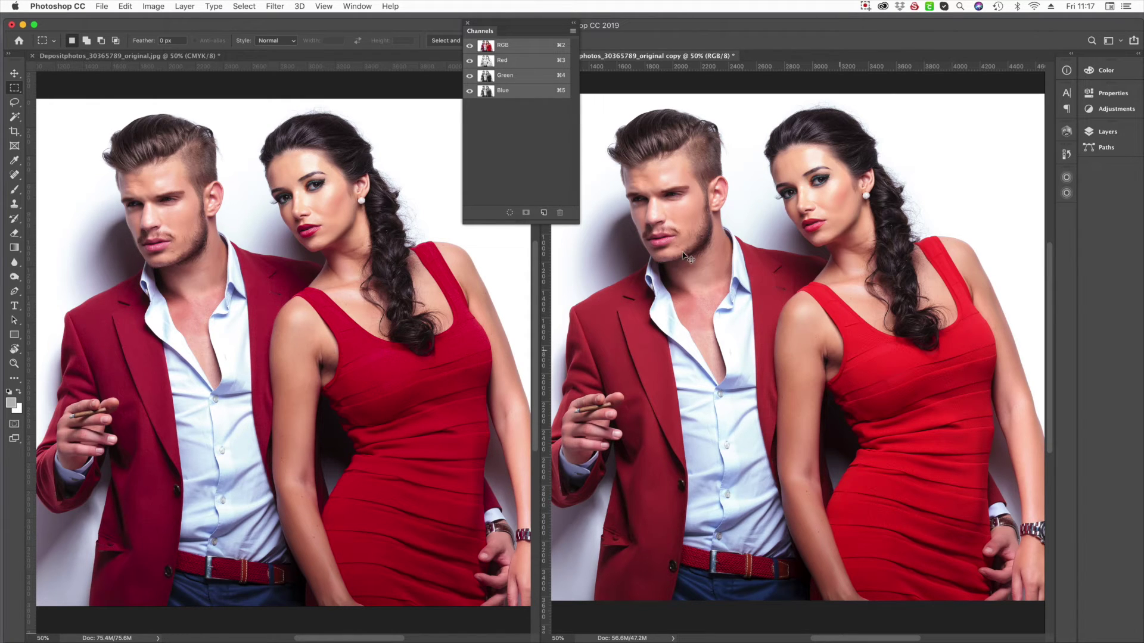
Close the CMYK version of the original document without saving its changes.
click(276, 95)
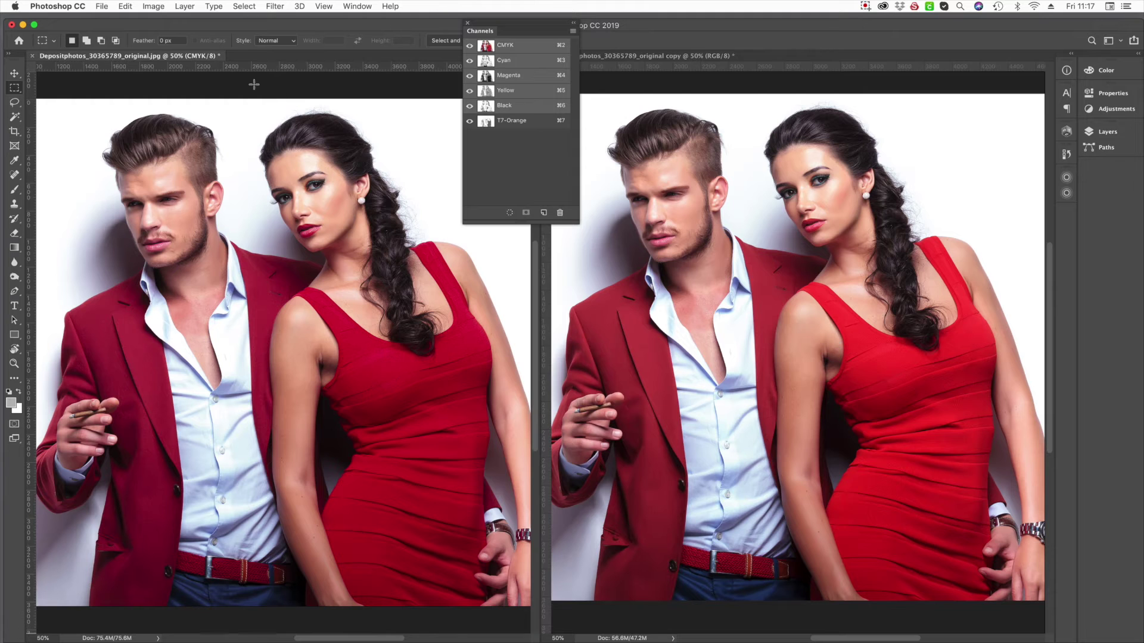
click(33, 56)
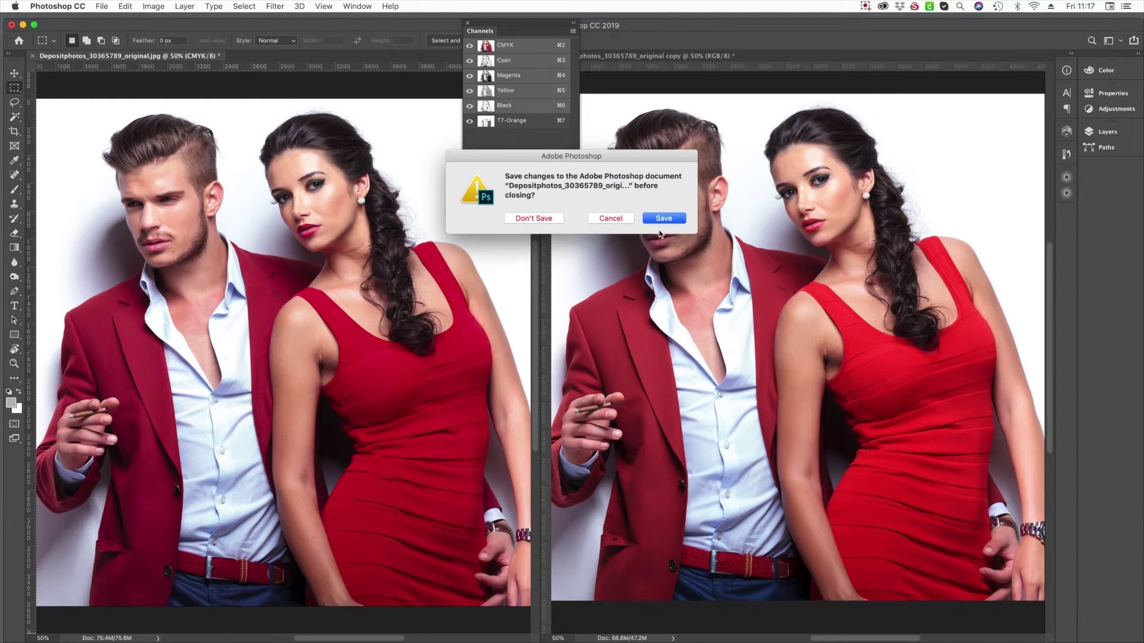
click(539, 218)
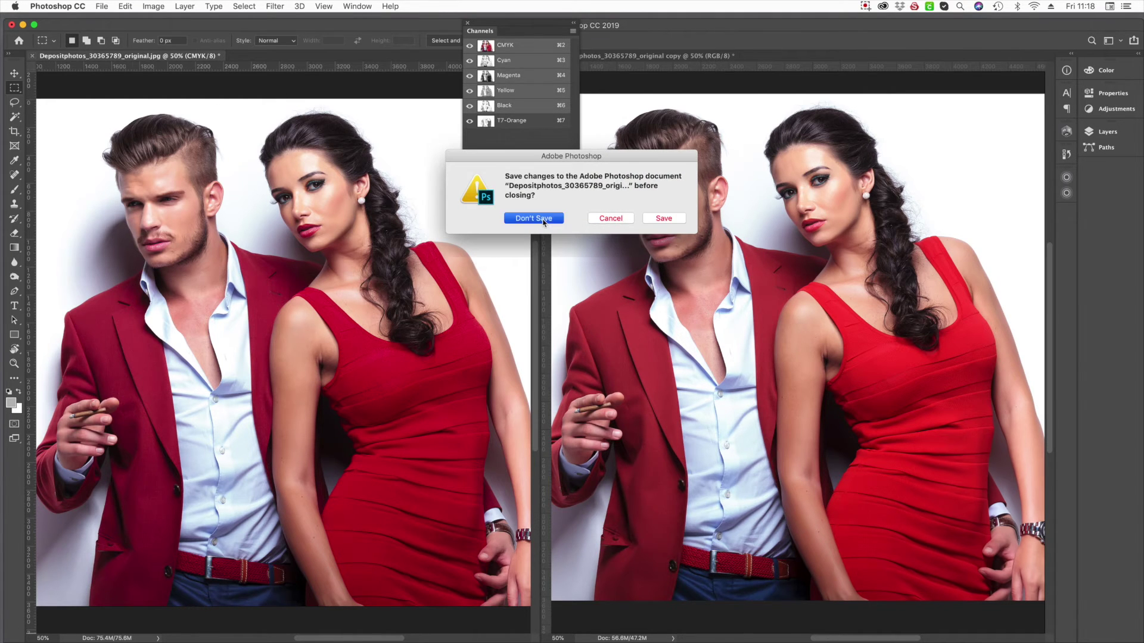
Reopen Depositphotos_30365789_original.jpg from the recently used files.
click(101, 6)
mouse_move(119, 63)
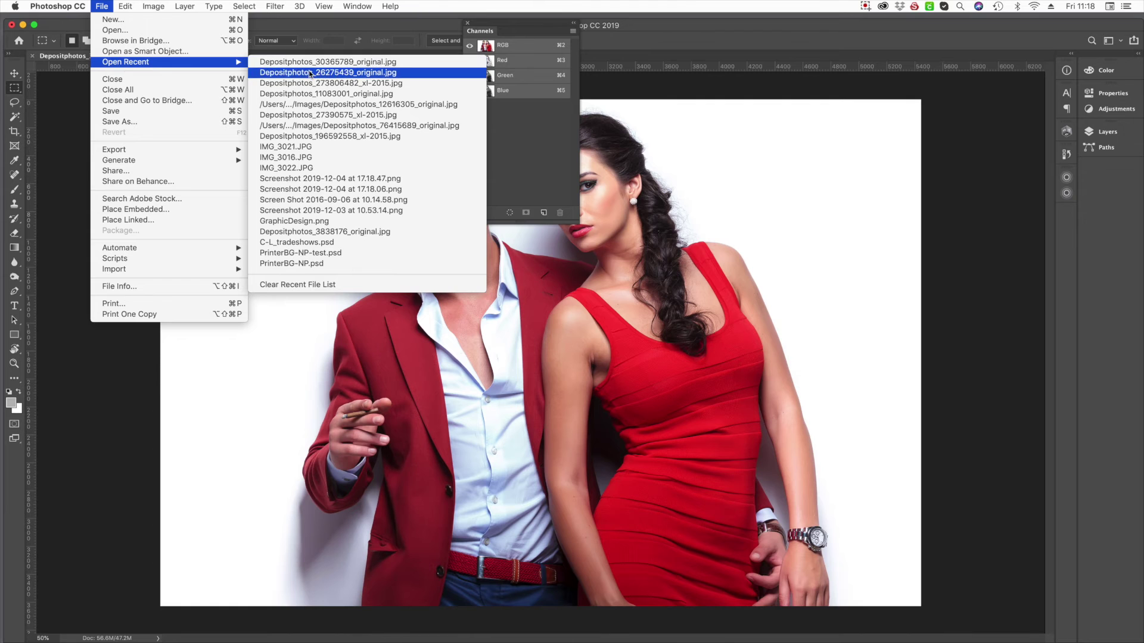
click(294, 62)
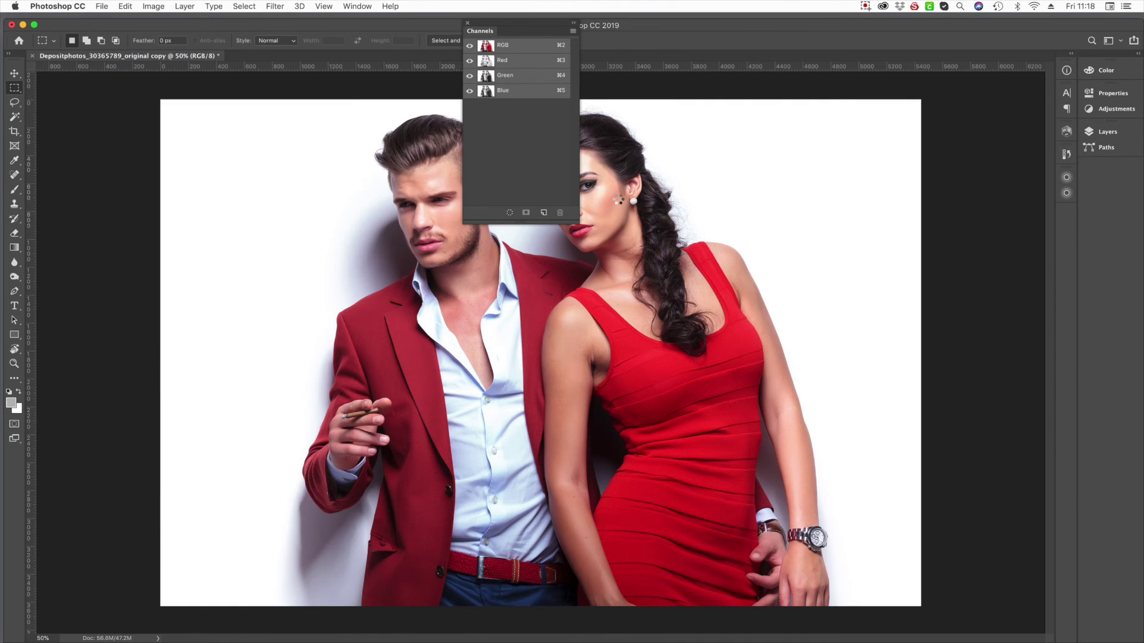
Arrange the merged copy and the reopened original side by side with matching views, and close the Channels panel.
drag(310, 57, 1061, 162)
drag(975, 375, 772, 383)
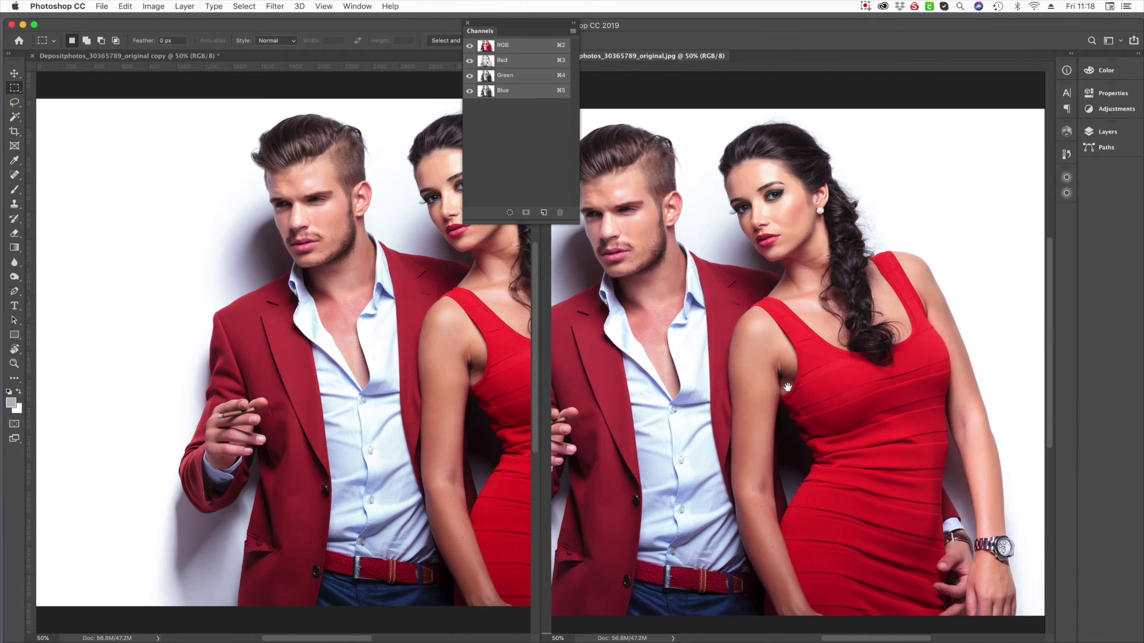
click(298, 401)
drag(447, 377, 301, 392)
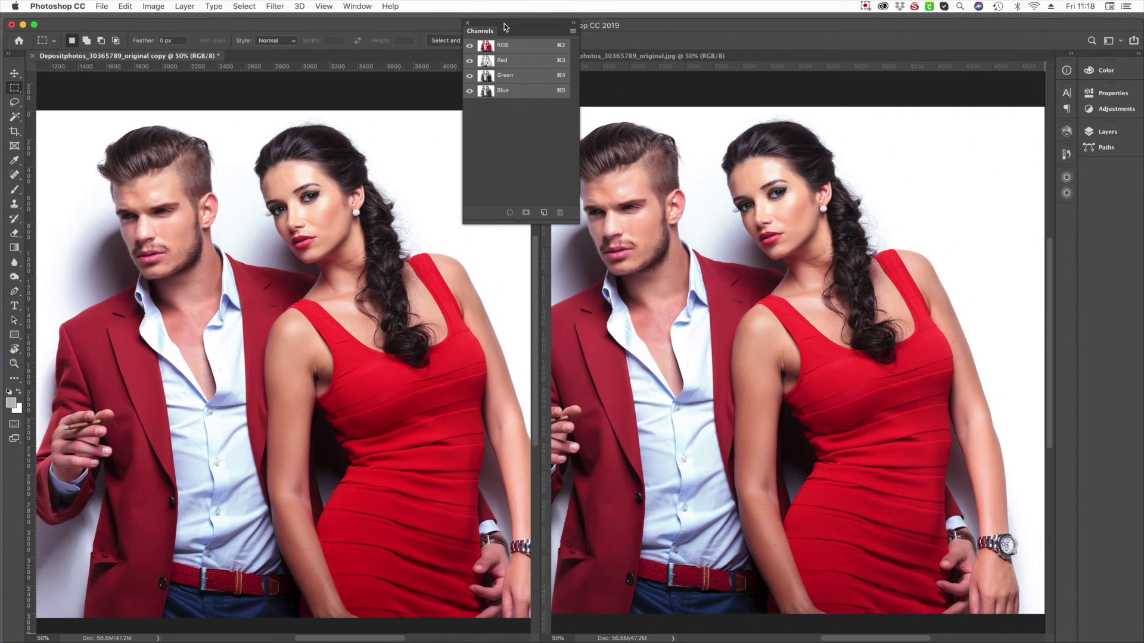
click(468, 23)
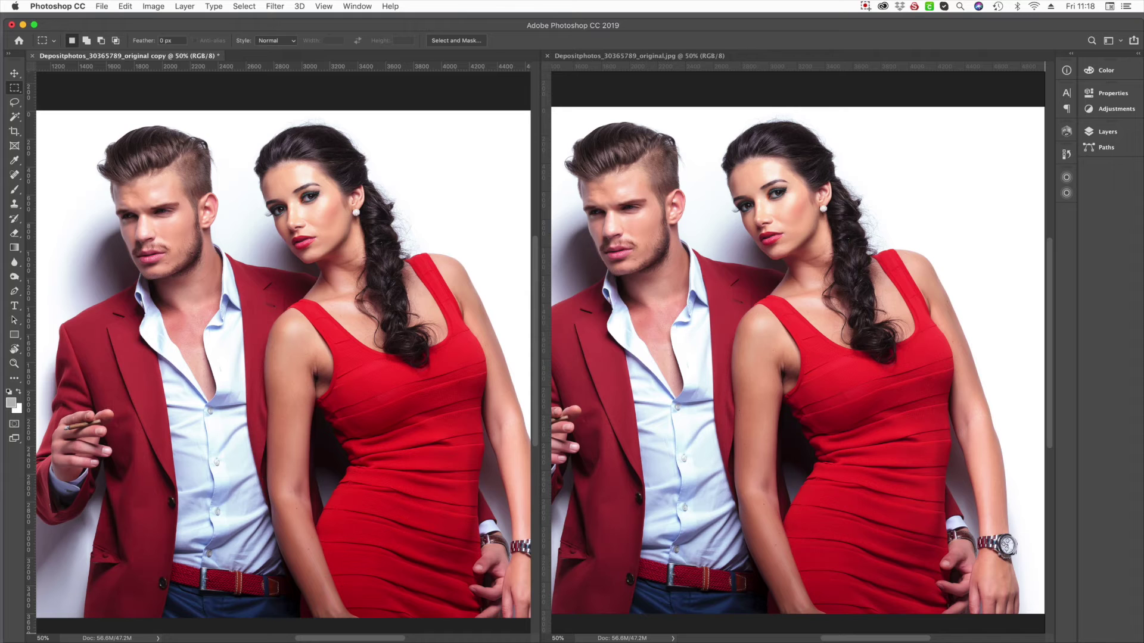
Select the entire canvas of Depositphotos_30365789_original.jpg, copy it, and close that document.
click(635, 89)
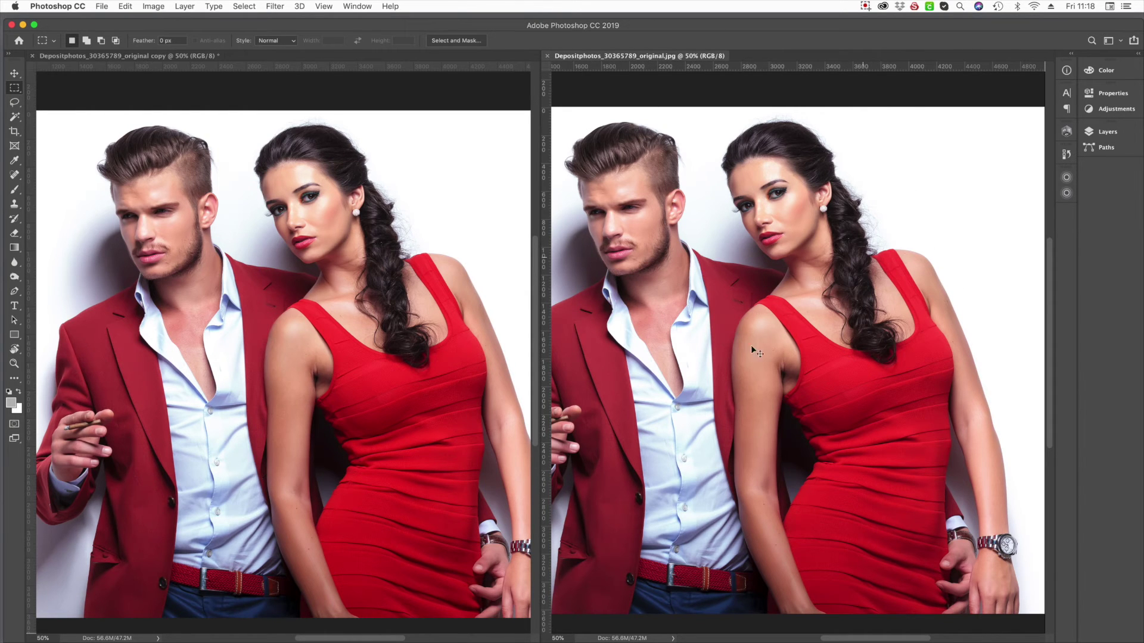
click(238, 147)
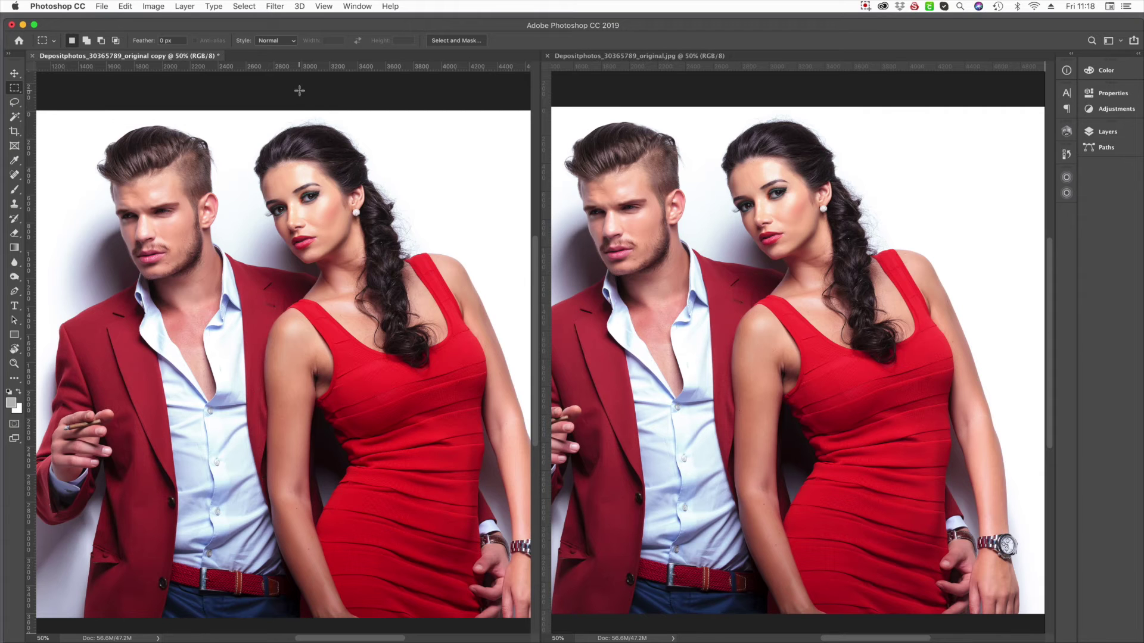
click(607, 88)
key(super+a)
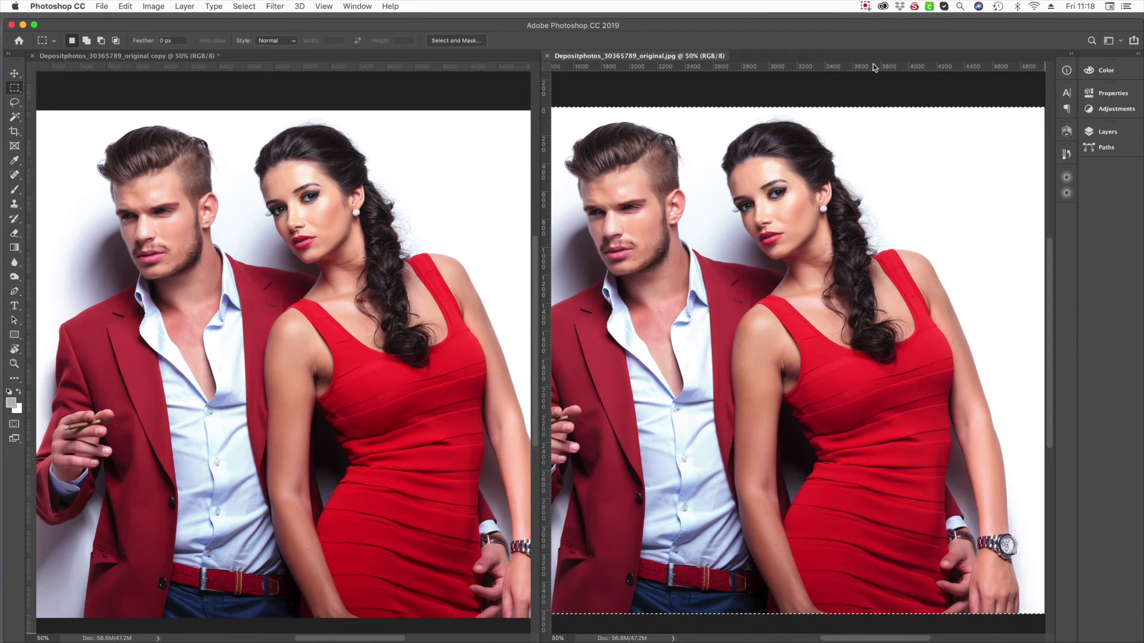
click(1066, 155)
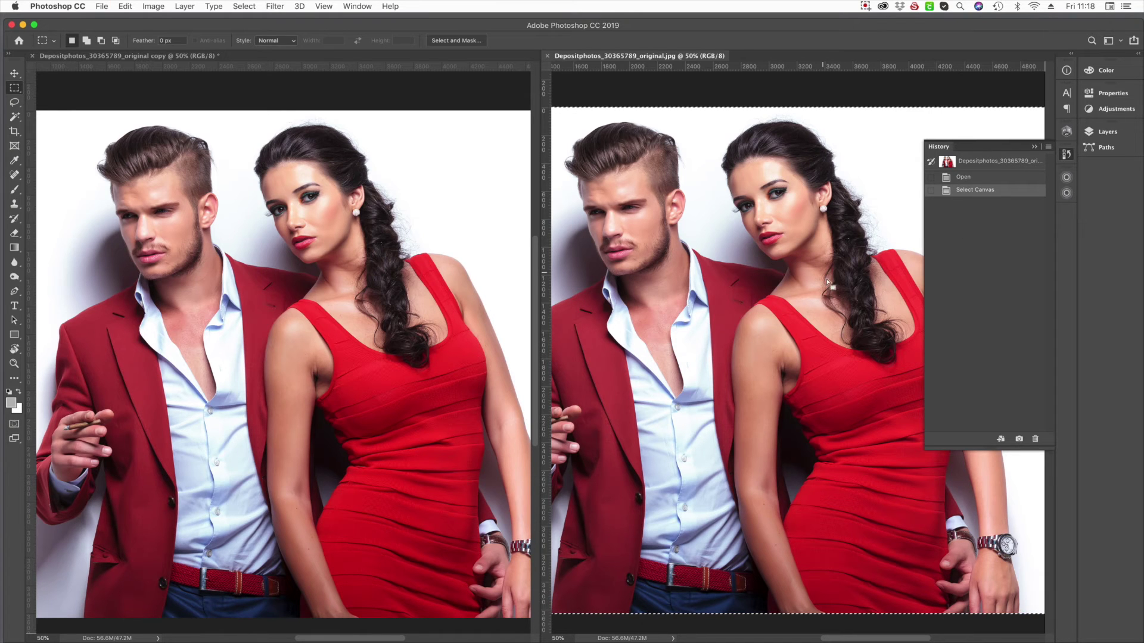
click(1035, 147)
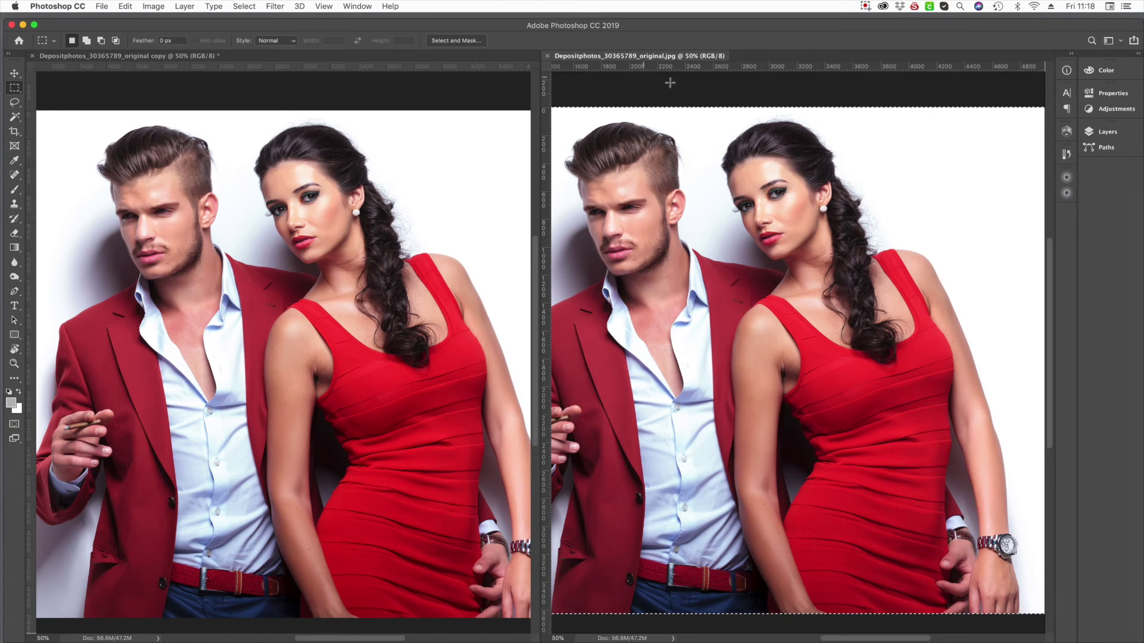
click(547, 56)
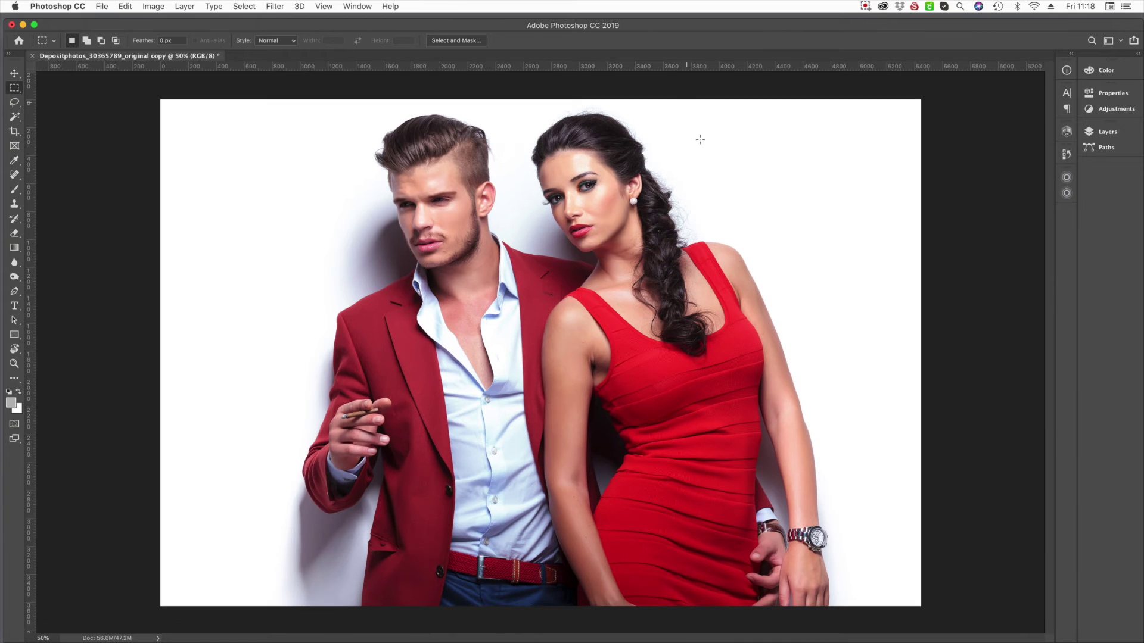
Compare the copy's Duplicate Image and Merge Spot Channel history states, ending on the merged state.
click(1067, 154)
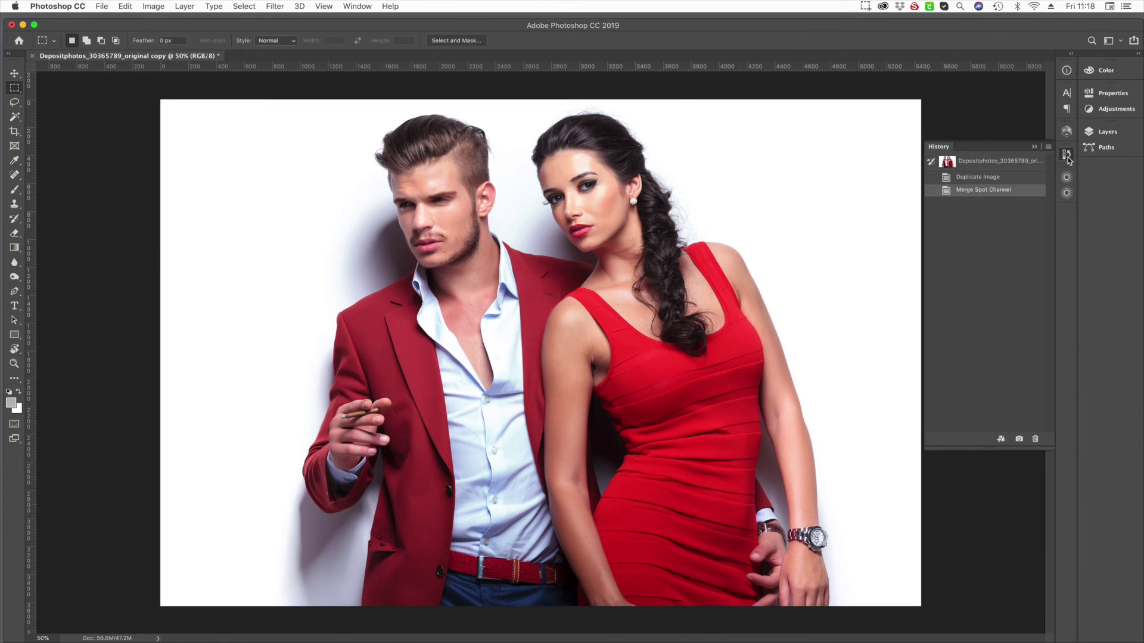
click(989, 179)
click(995, 192)
click(1035, 147)
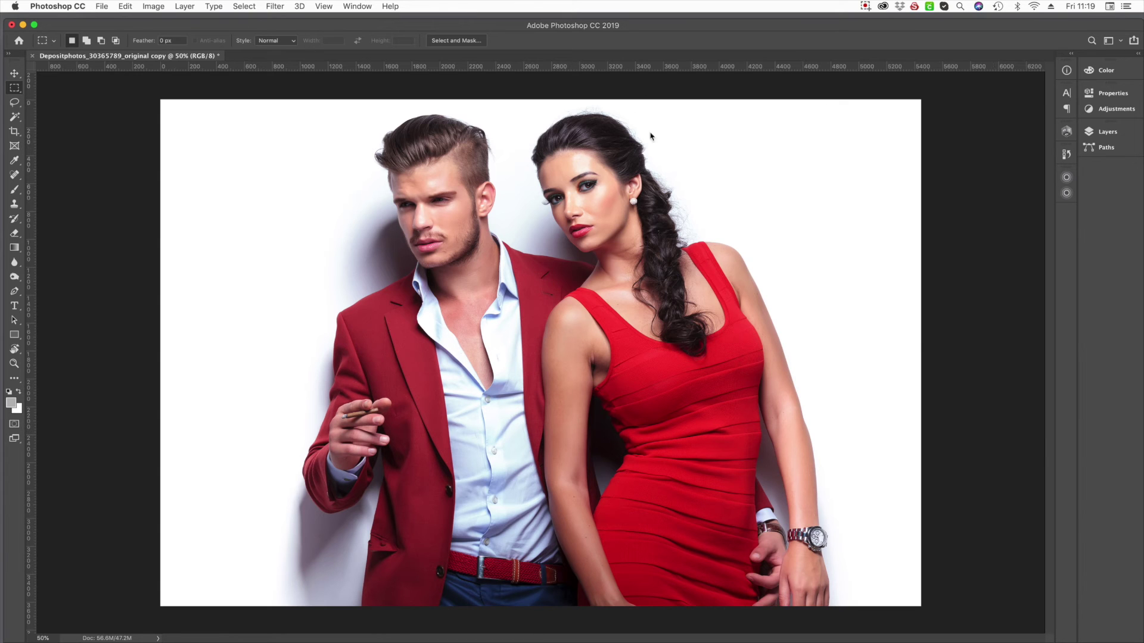
Bring up the Channels panel and detach the Layers panel so it floats just below it.
key(F7)
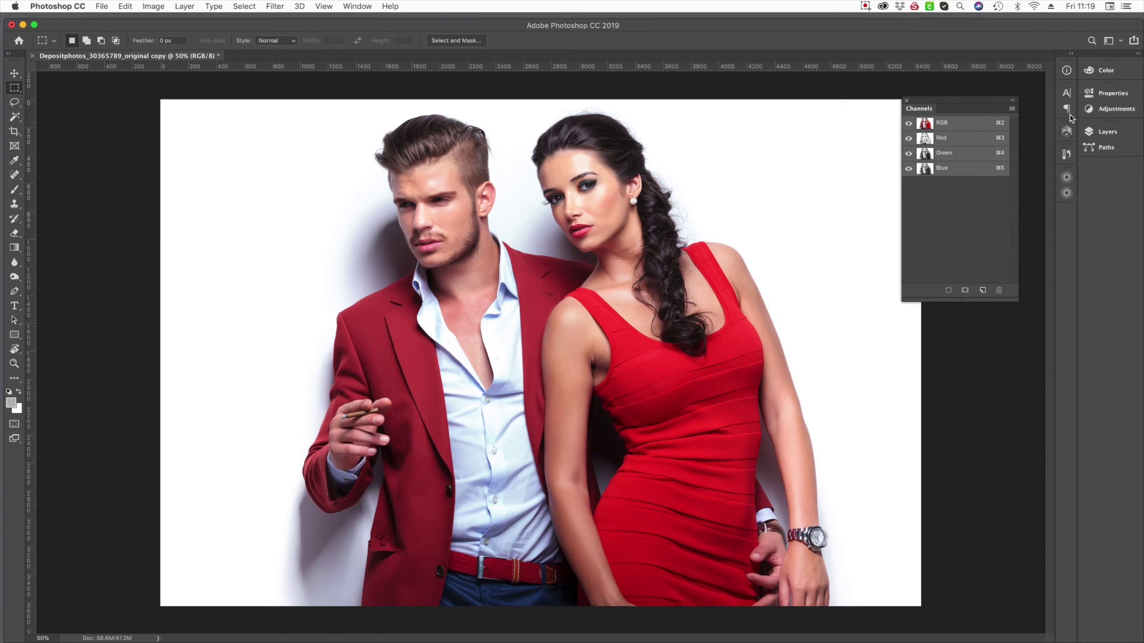
click(1109, 133)
drag(1002, 123, 971, 325)
Paste the original photo as a layer named "original RGB" and convert the Background into a layer named "Touch7".
key(super+j)
double_click(941, 389)
text(original RGB)
key(Return)
double_click(951, 407)
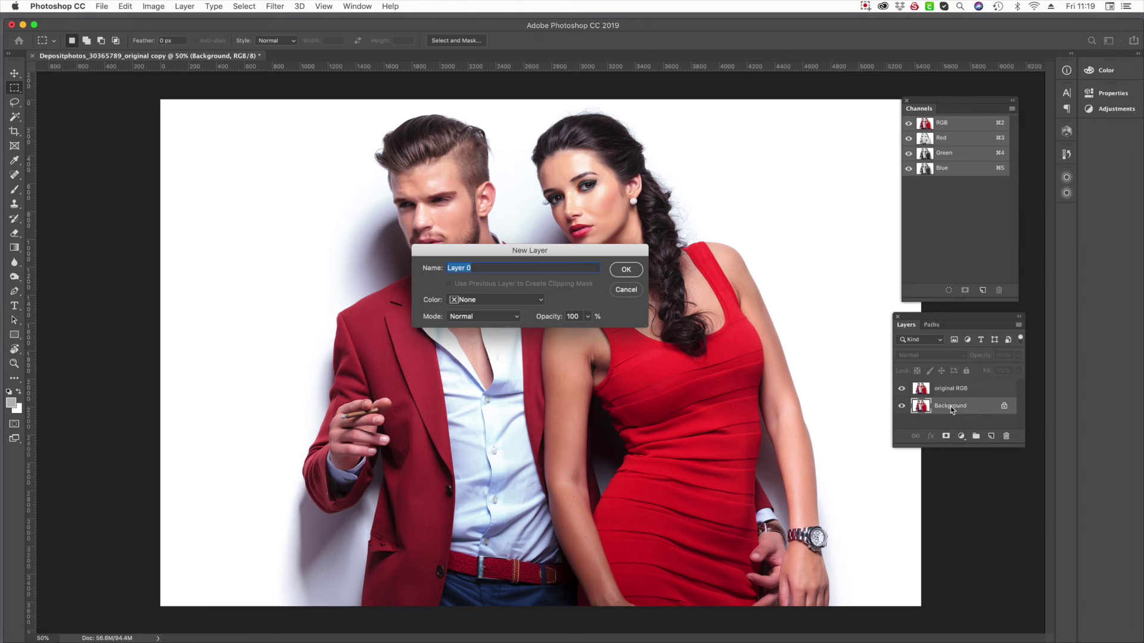
text(Touch7)
key(Return)
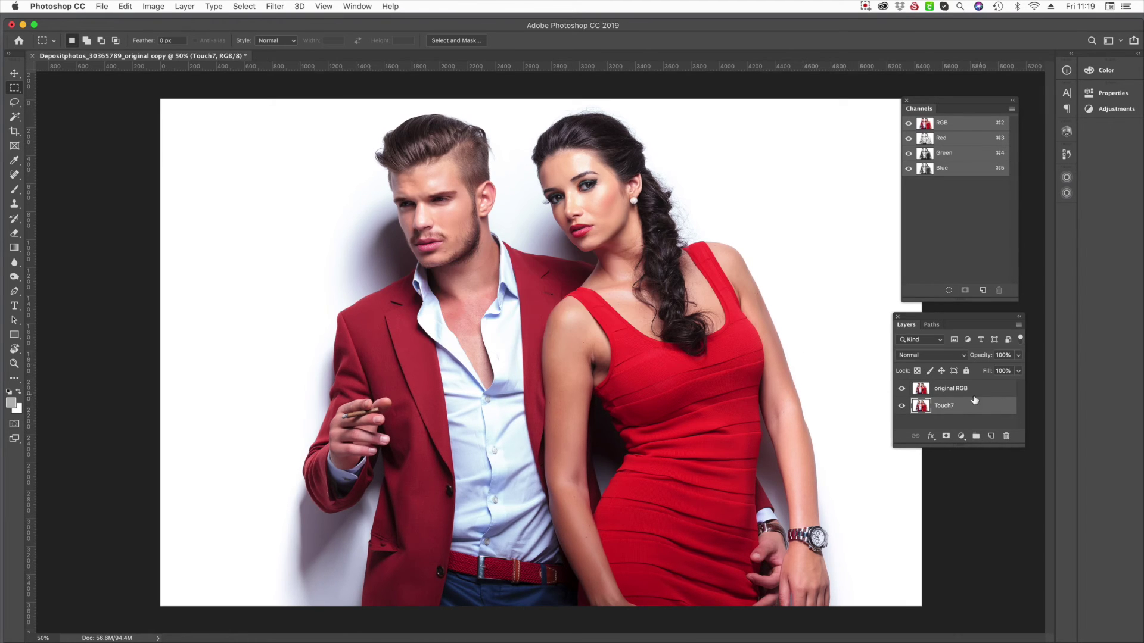
Compare the knit detail of the red dress at 200% and 300% with the original RGB layer shown and hidden.
click(900, 389)
drag(763, 491, 648, 453)
click(902, 391)
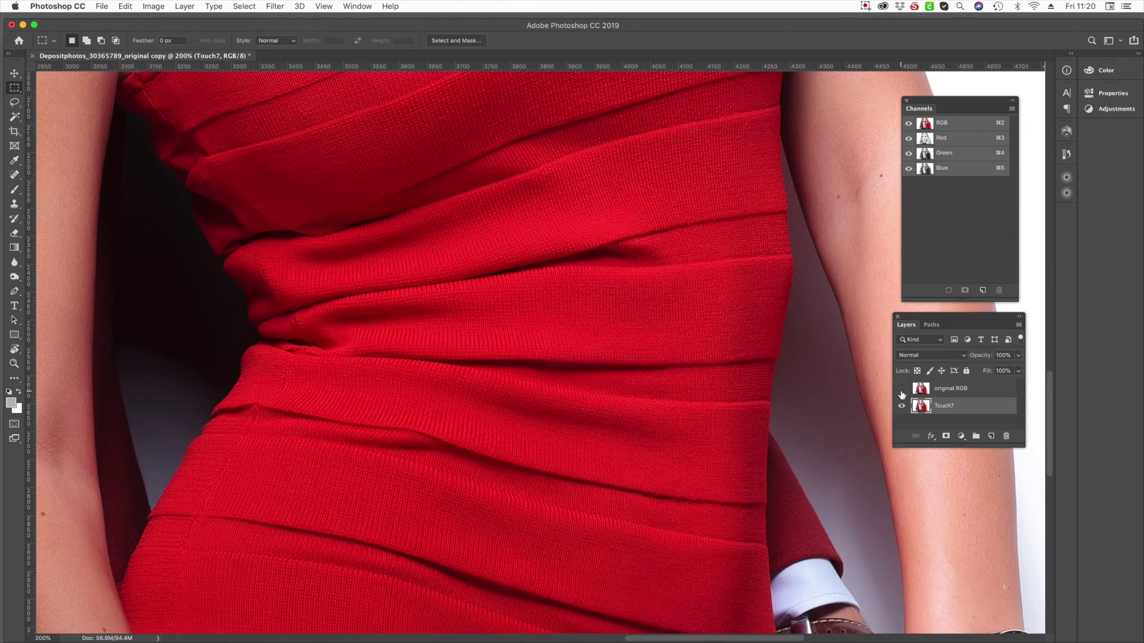
key(super+r)
super+click(596, 451)
drag(593, 450, 637, 432)
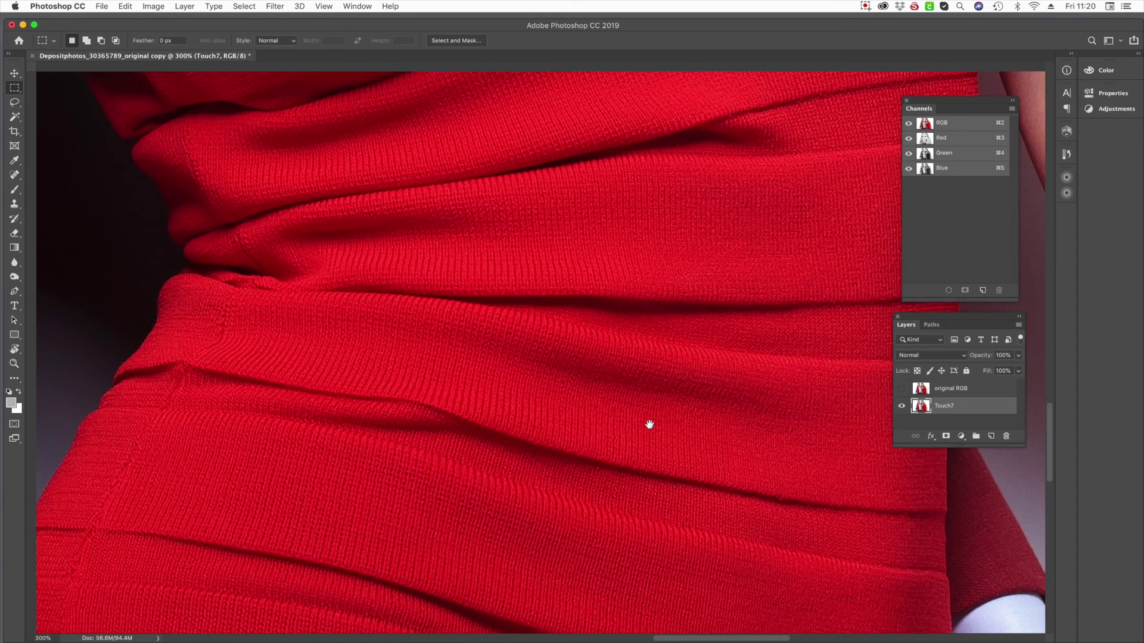
drag(608, 309, 716, 311)
key(super+r)
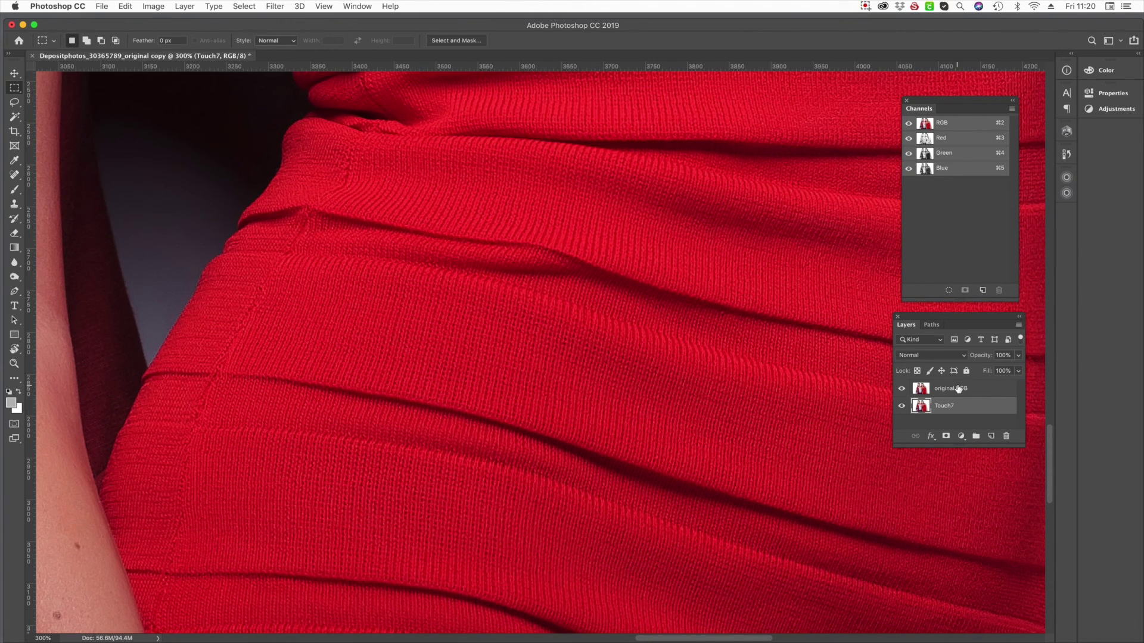
click(903, 389)
key(super+0)
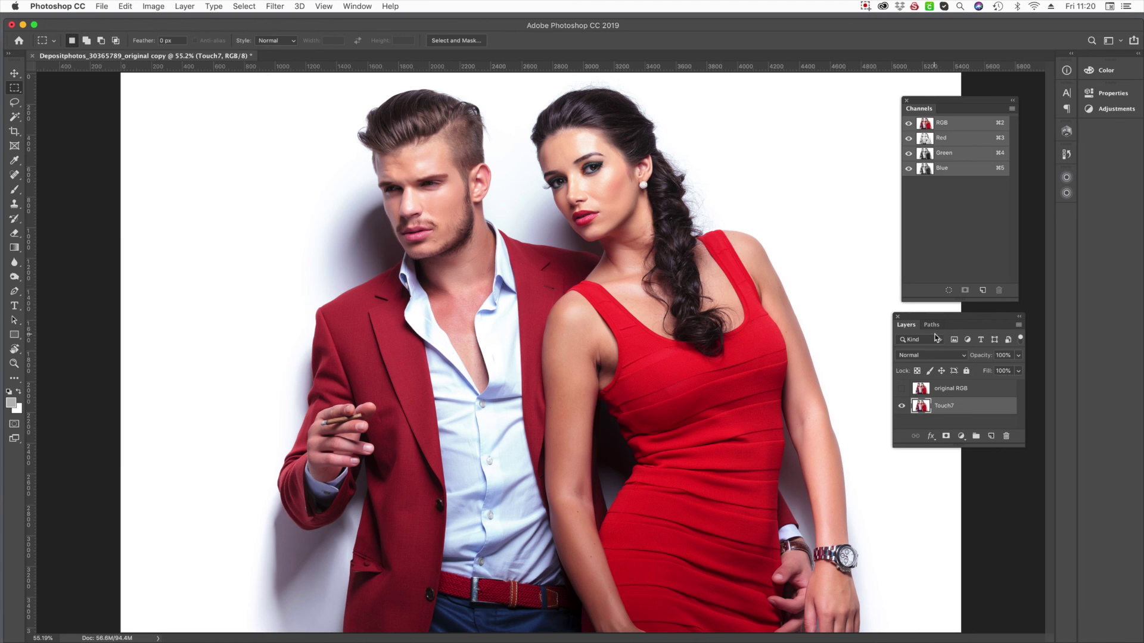
Compare the Merge Spot Channel and Duplicate Image history states, and revert the copy to Duplicate Image.
click(1066, 154)
click(999, 191)
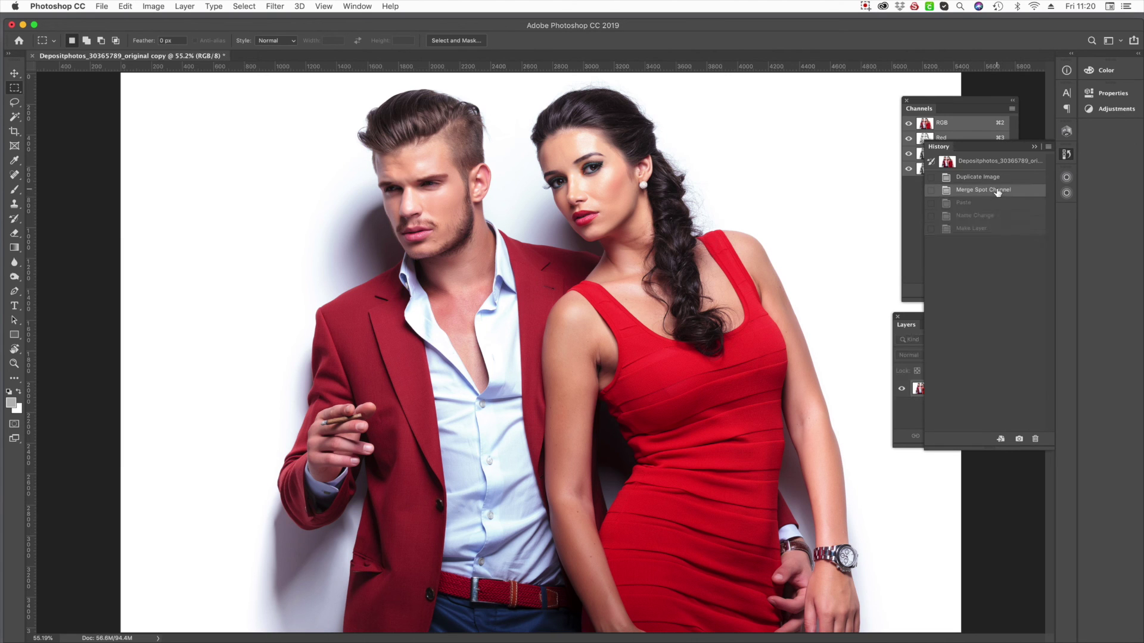
click(990, 178)
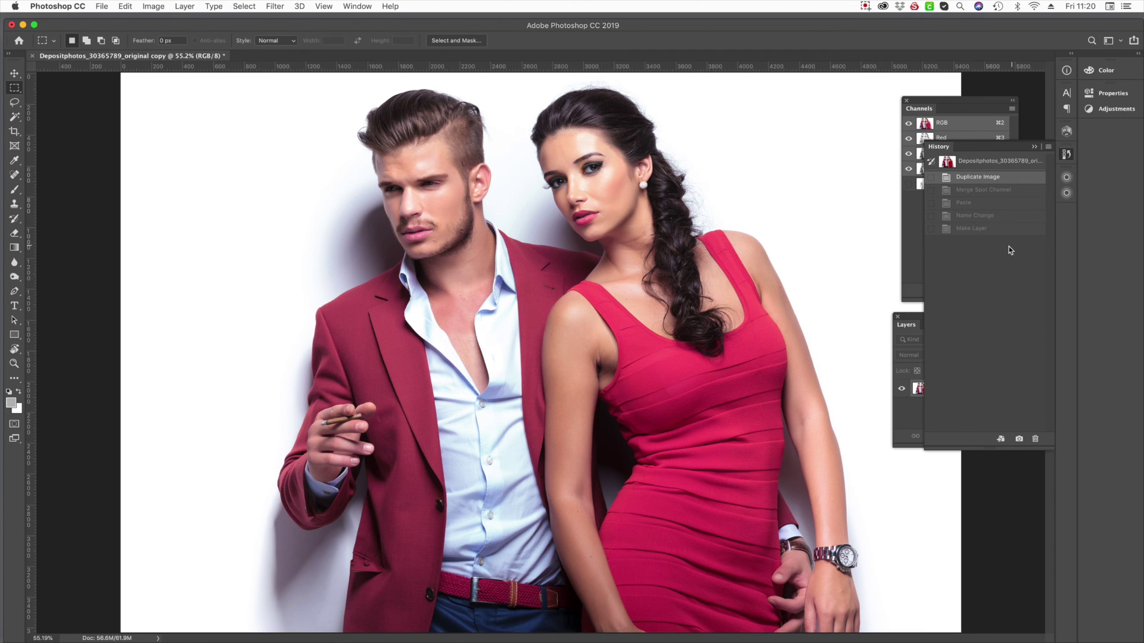
click(993, 192)
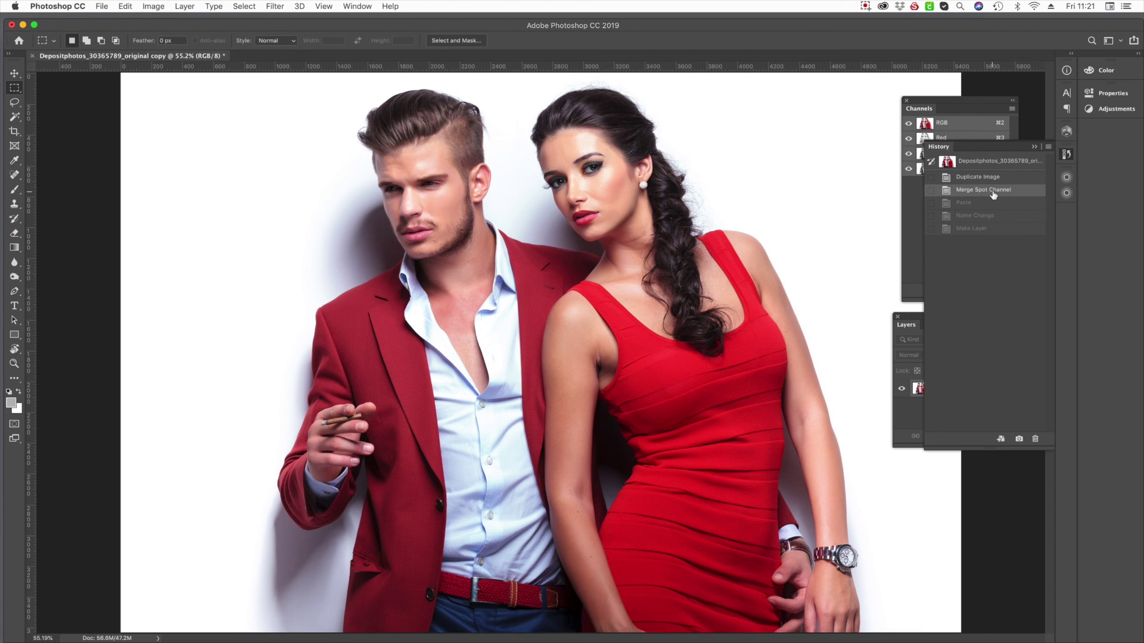
click(987, 183)
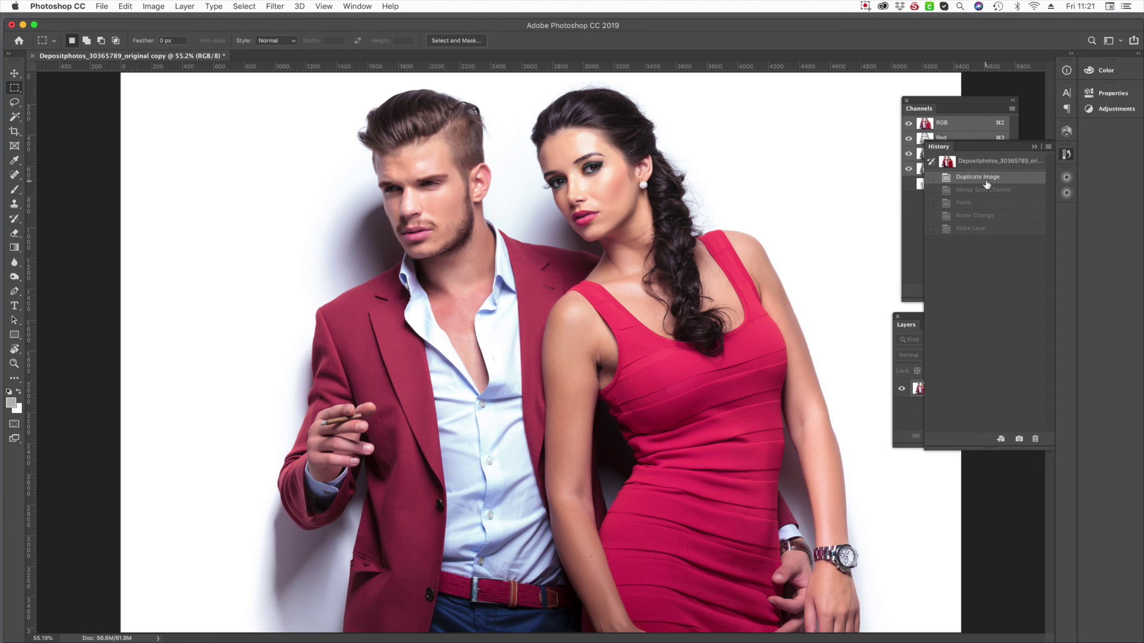
Collapse the History panel and make the T7-Orange spot channel visible together with the RGB channels.
click(1034, 147)
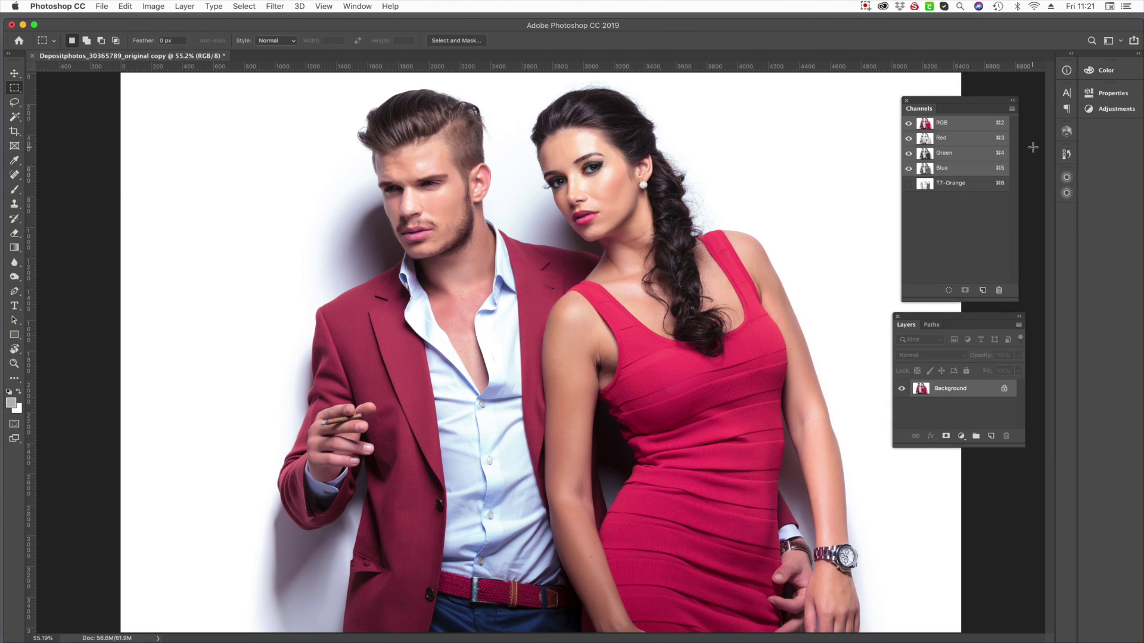
click(909, 183)
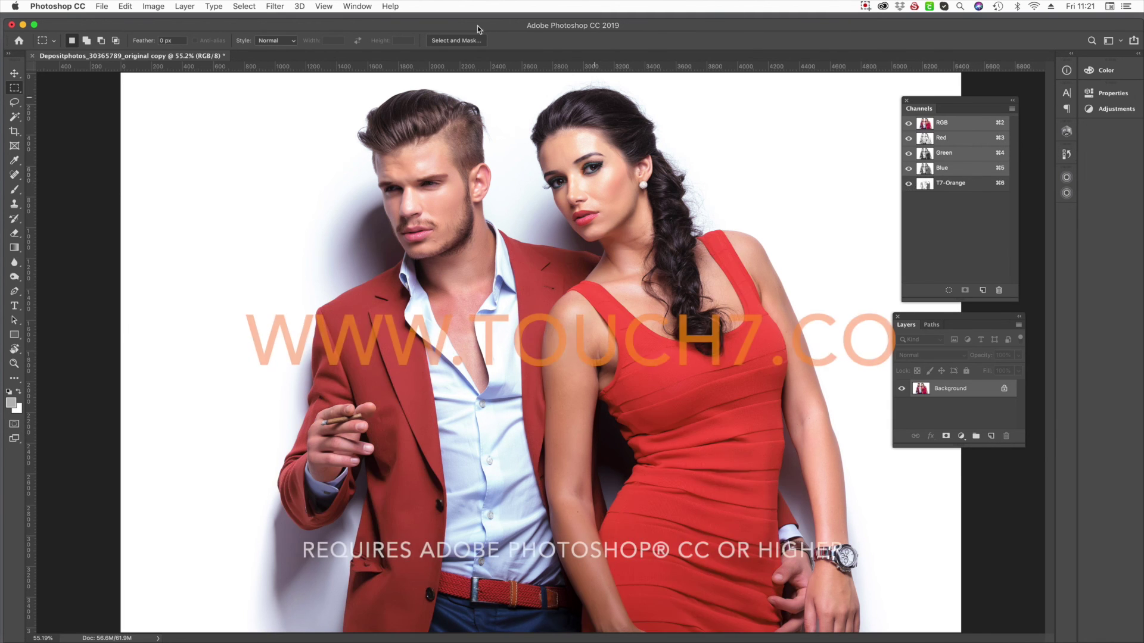
click(167, 5)
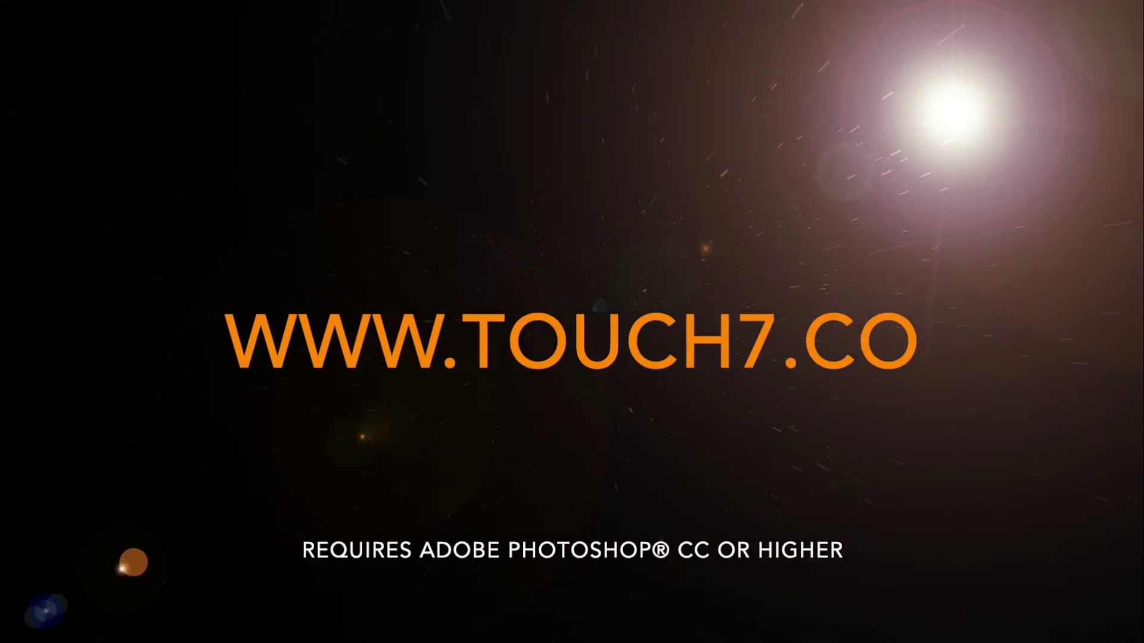